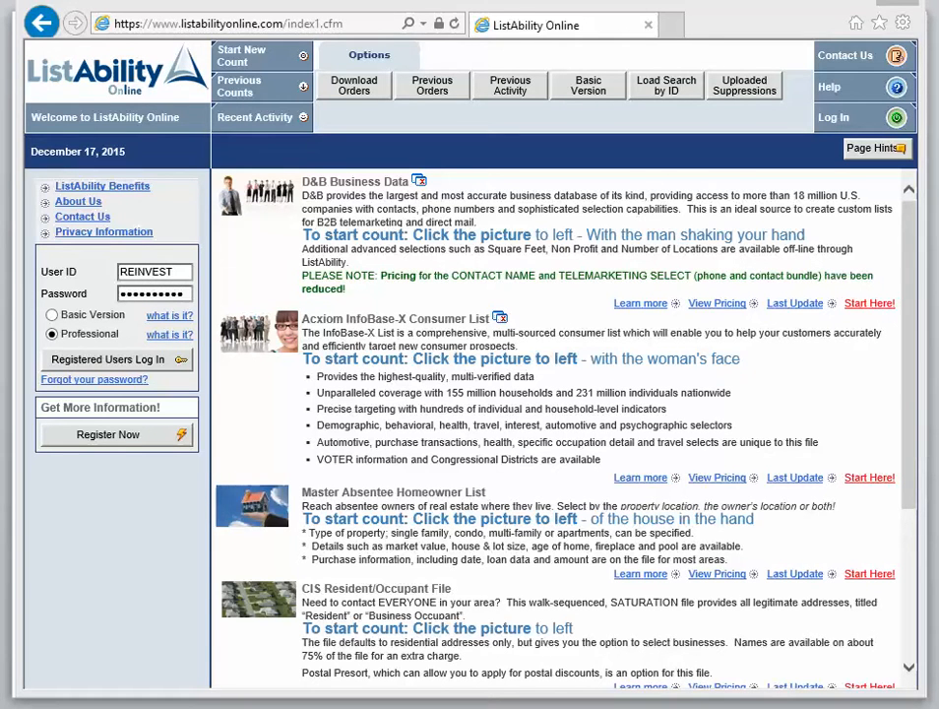
Log in as a registered Professional user and start a count with the Master Absentee Homeowner List
left_click(88, 361)
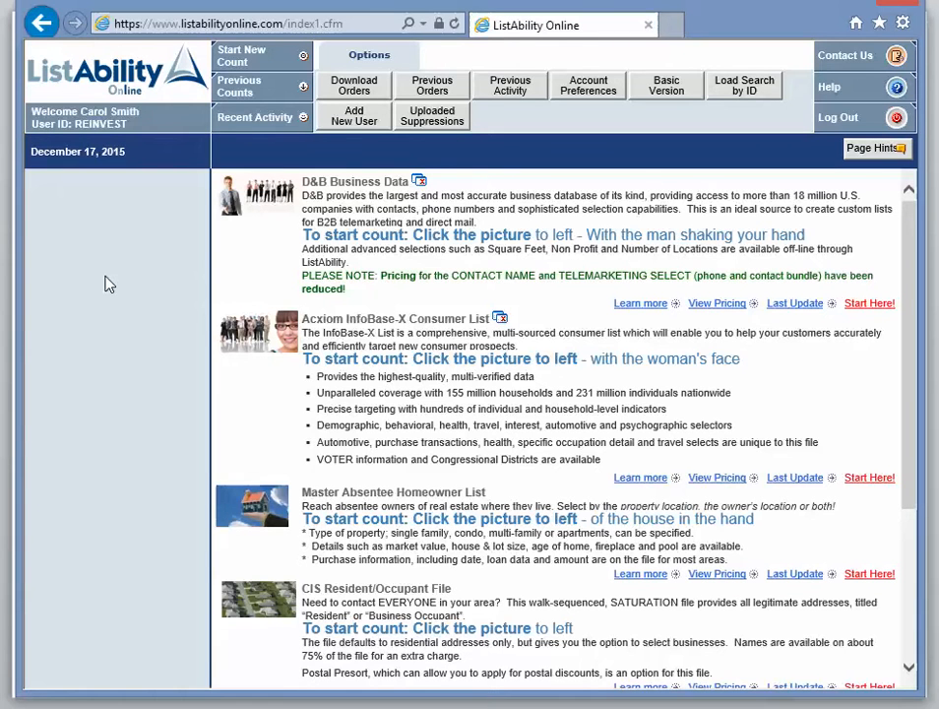
left_click(240, 519)
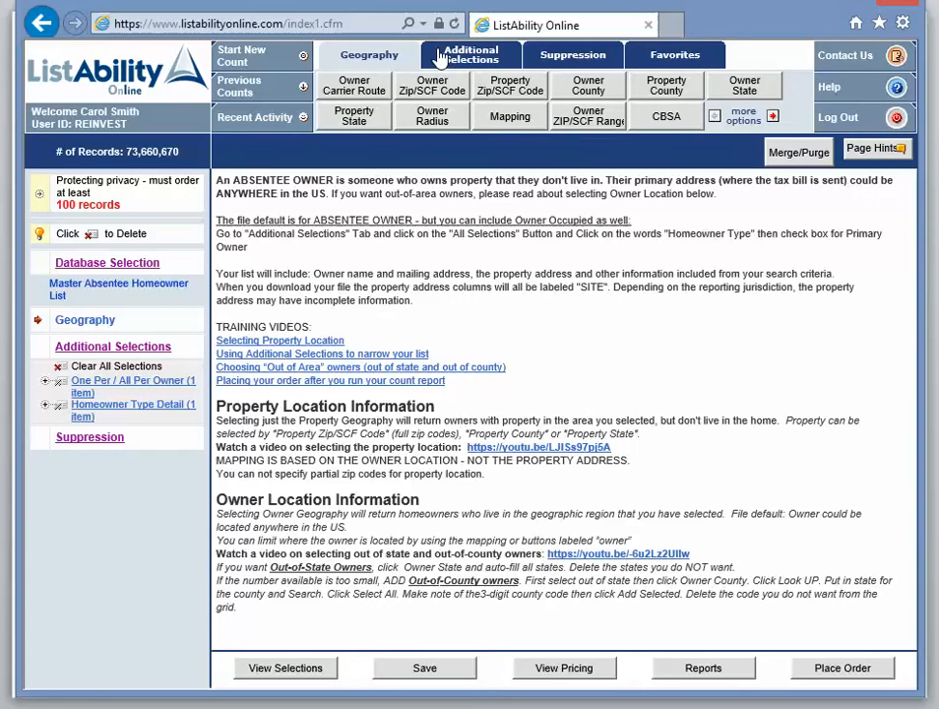
Examine the full list of additional selections available for the absentee homeowner count
left_click(498, 61)
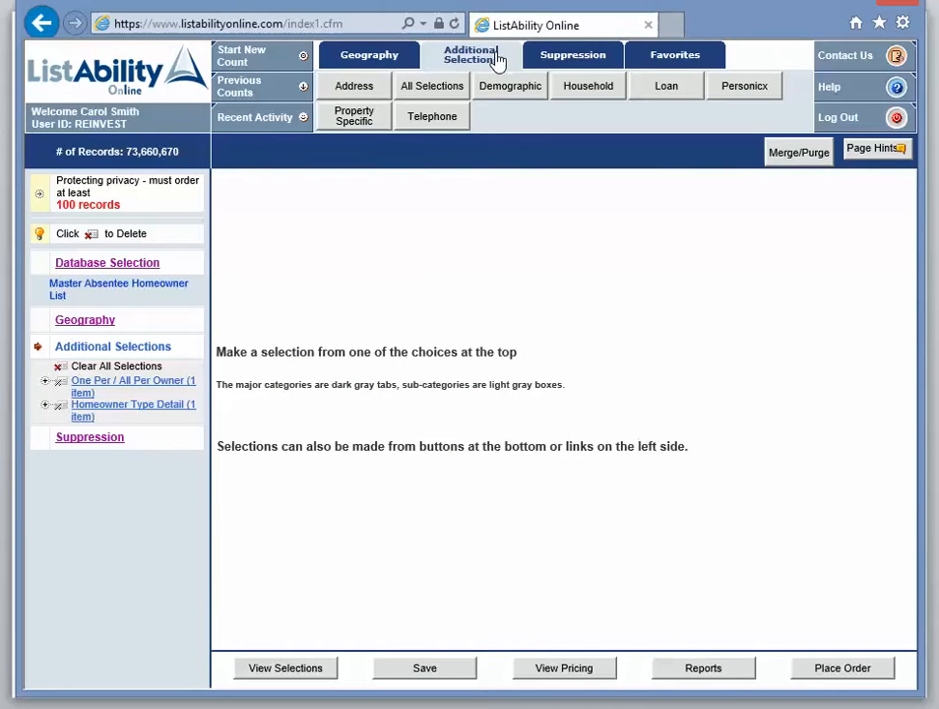
left_click(441, 89)
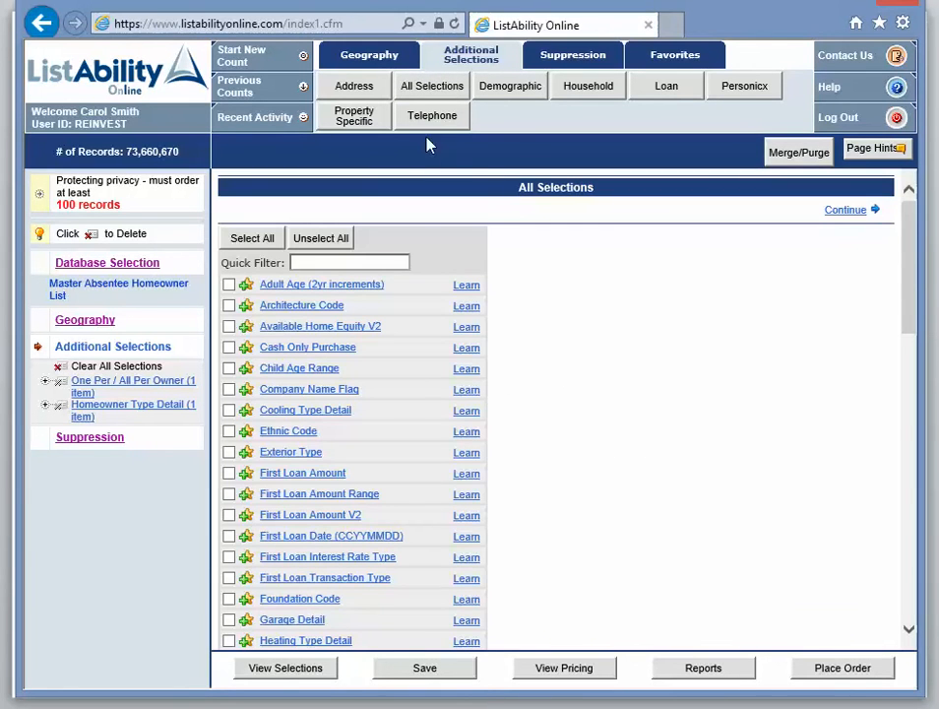
scroll(394, 447, "down", 10)
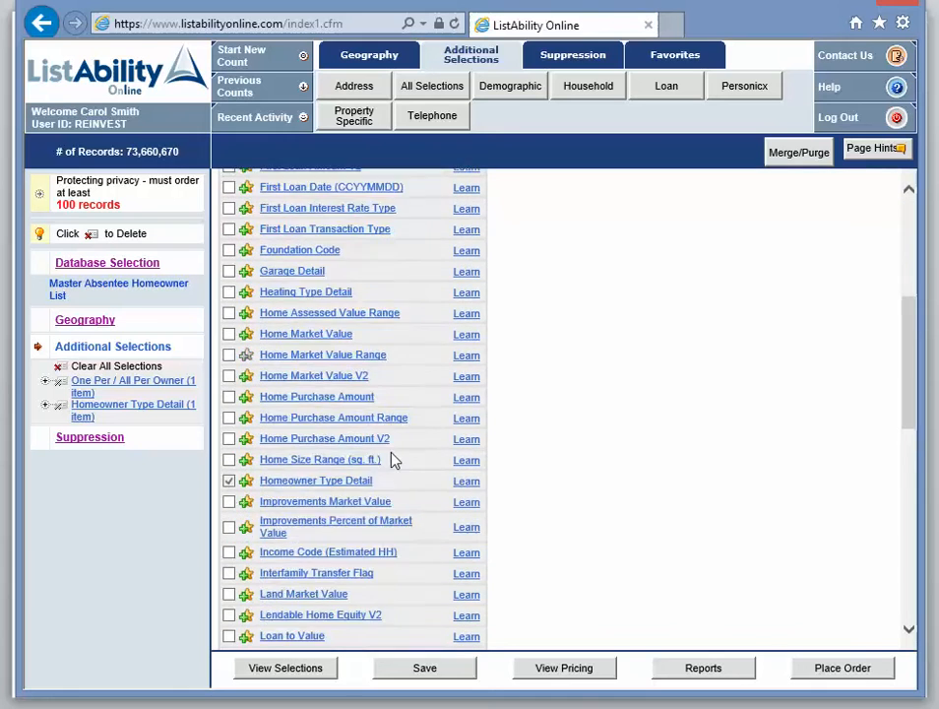
scroll(391, 460, "down", 3)
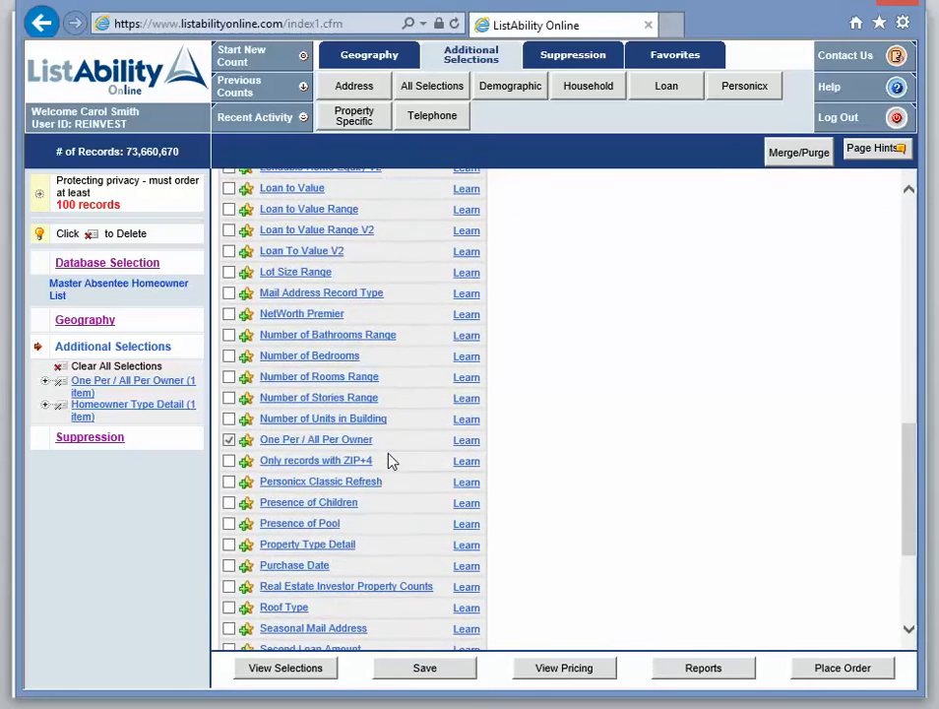
scroll(391, 461, "up", 6)
scroll(391, 460, "up", 5)
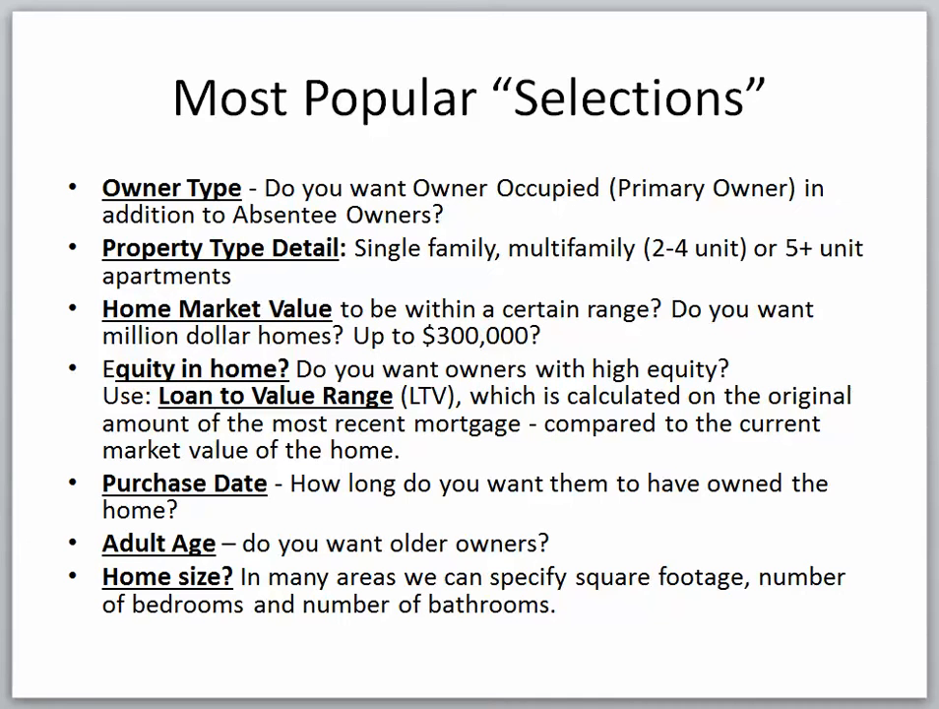
key("Page_Down")
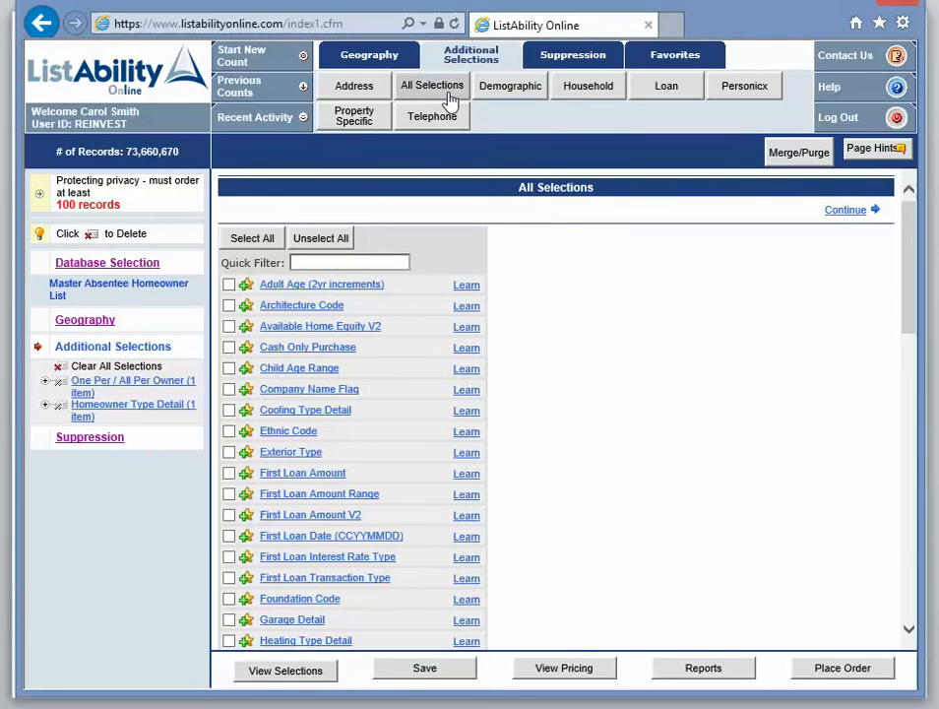
Try adding the Owner Occupied - mail/site indicator to the Homeowner Type Detail selection
scroll(335, 430, "down", 1)
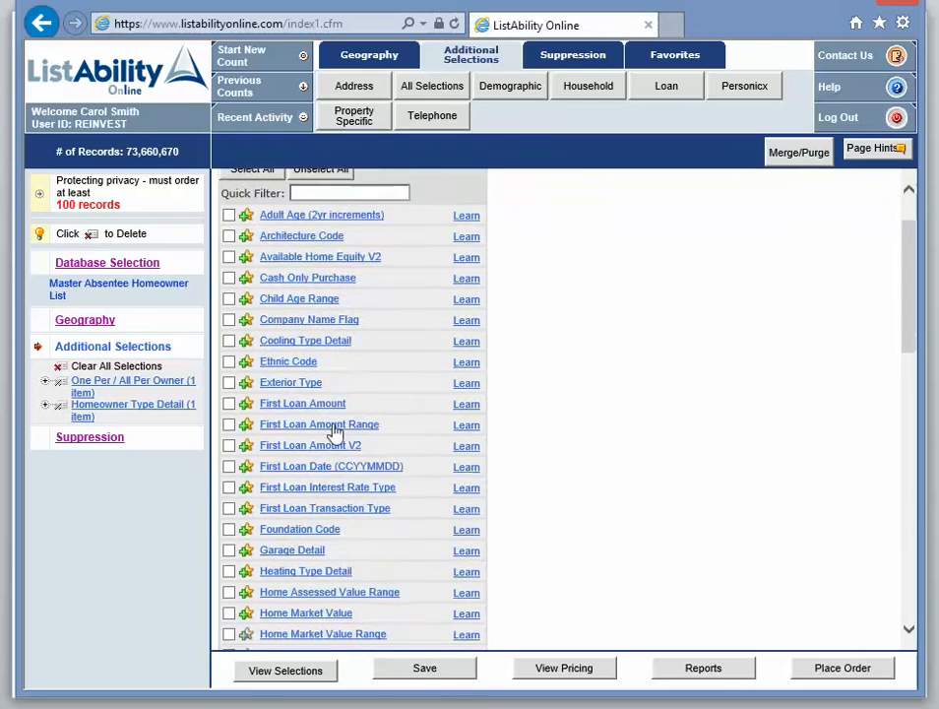
scroll(335, 430, "down", 3)
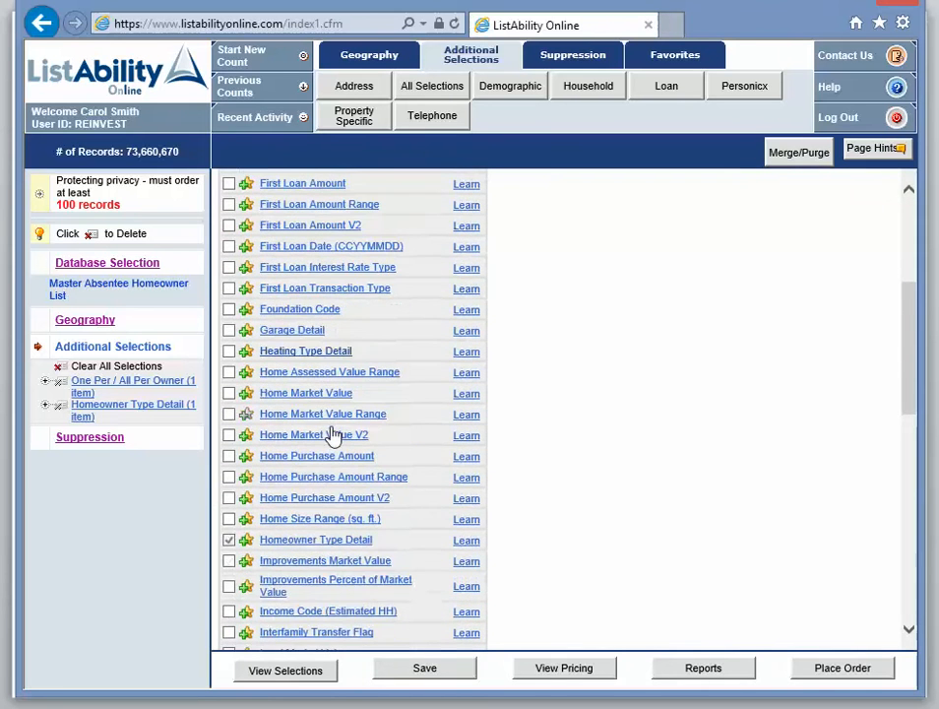
scroll(332, 434, "down", 1)
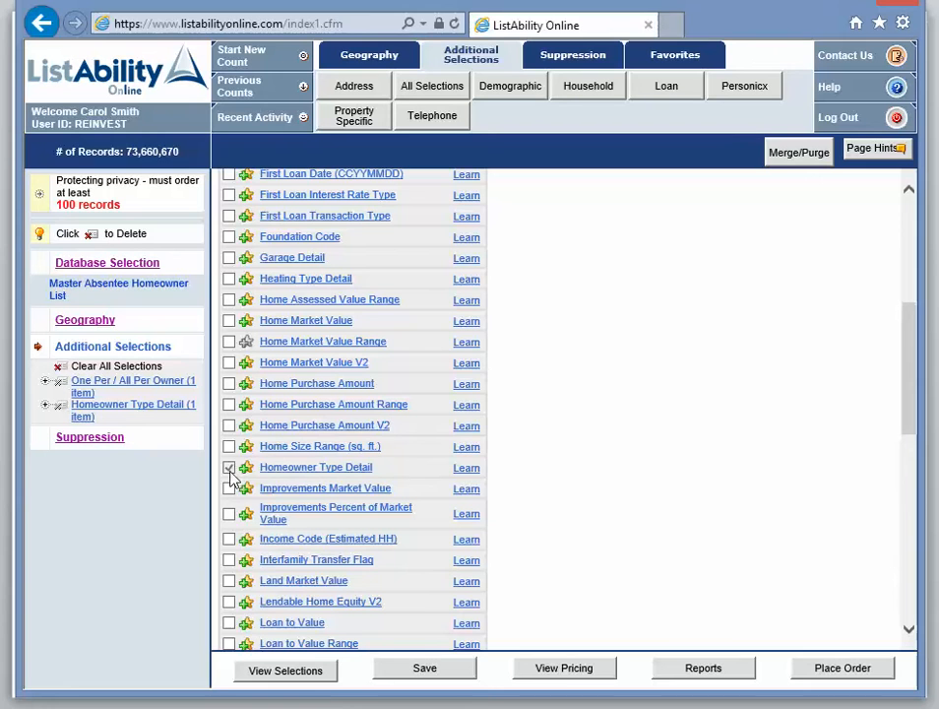
left_click(290, 476)
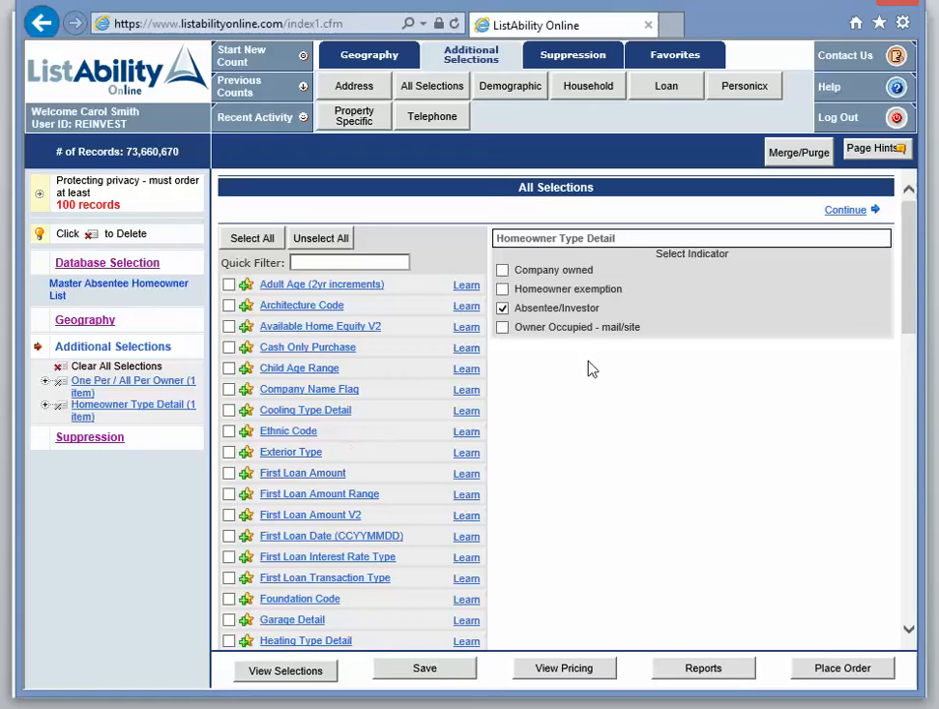
left_click(503, 327)
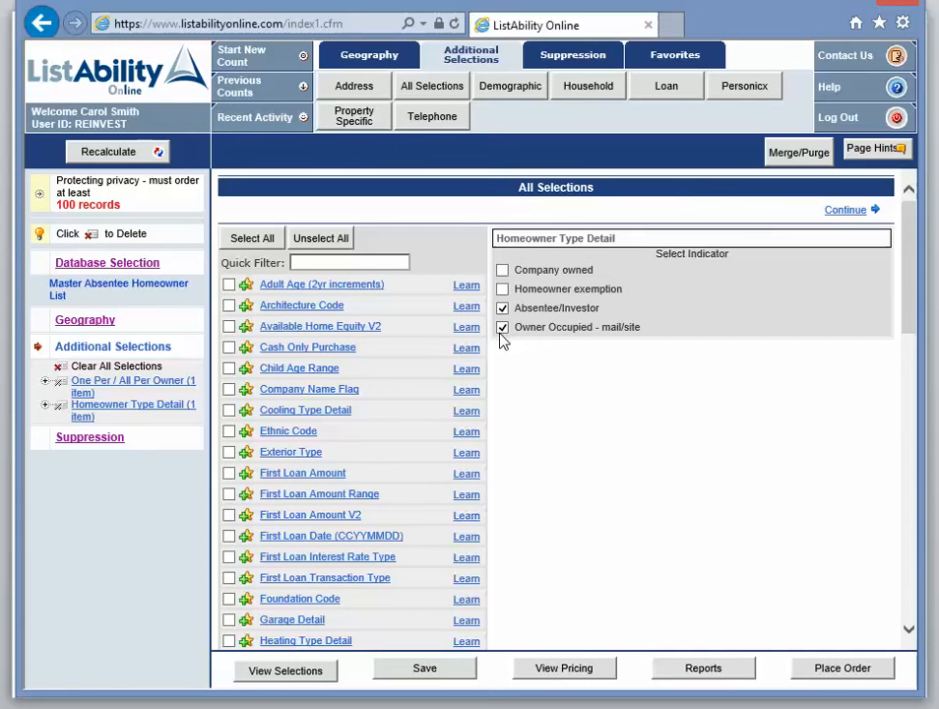
left_click(502, 331)
Open the lookup for property zip codes and set it to search by county
left_click(365, 59)
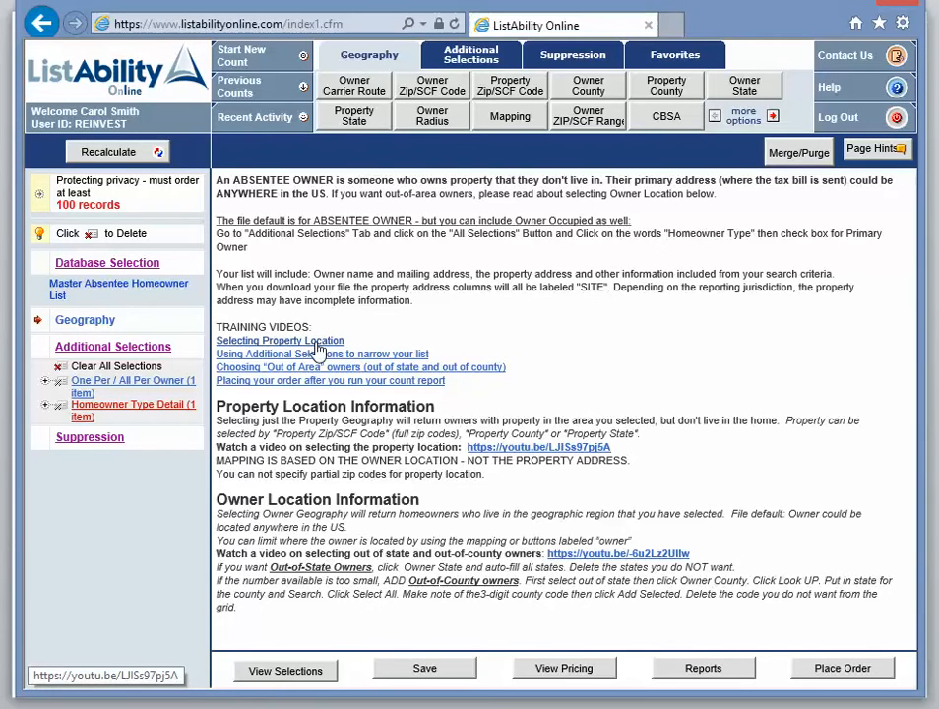
left_click(504, 87)
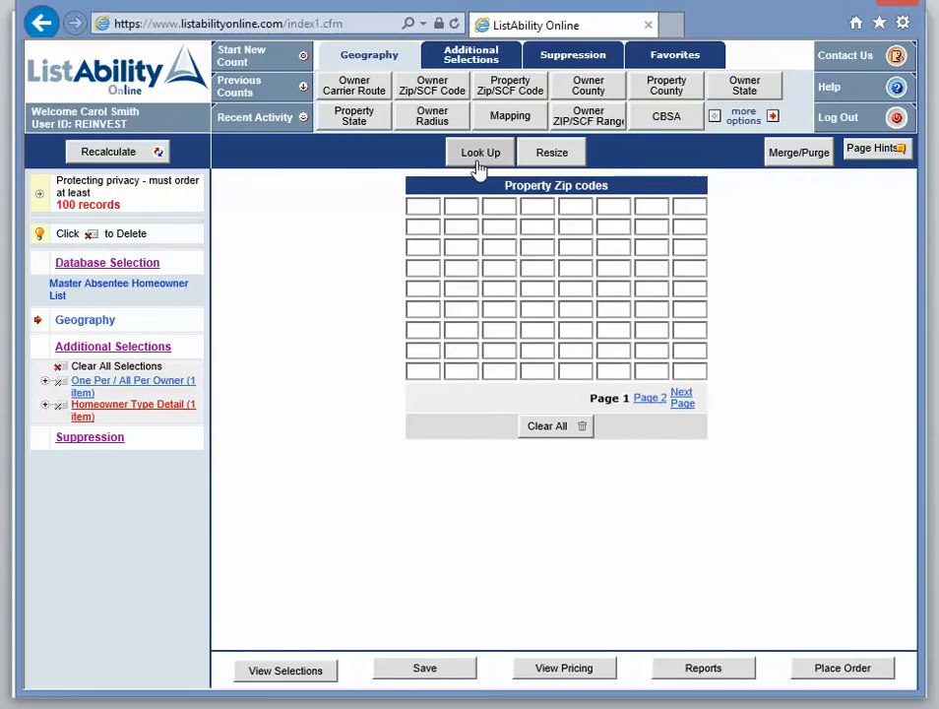
left_click(478, 157)
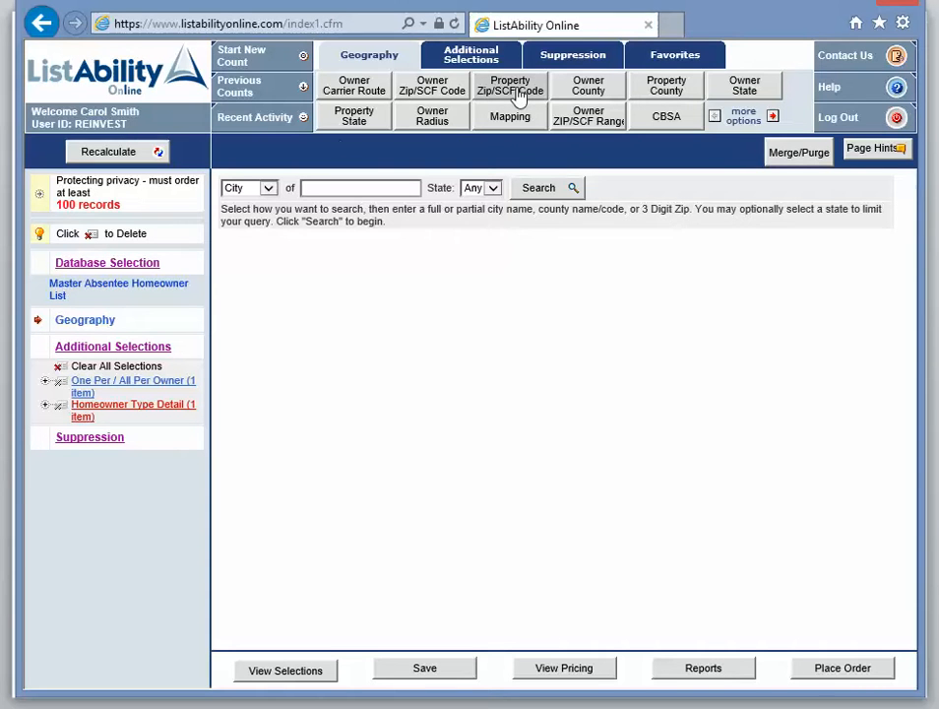
left_click(266, 192)
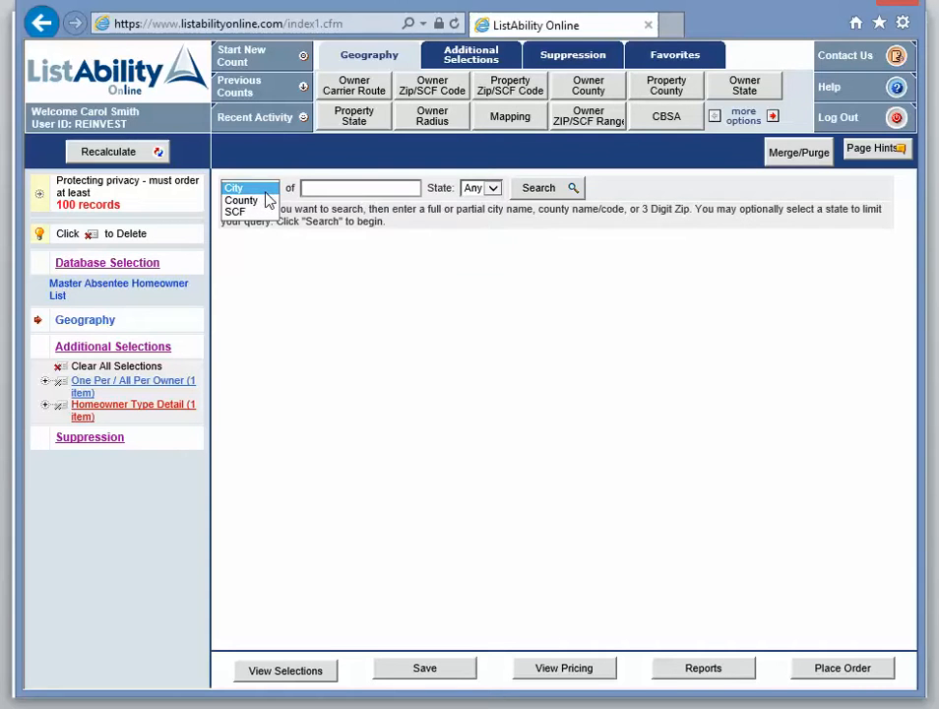
left_click(241, 200)
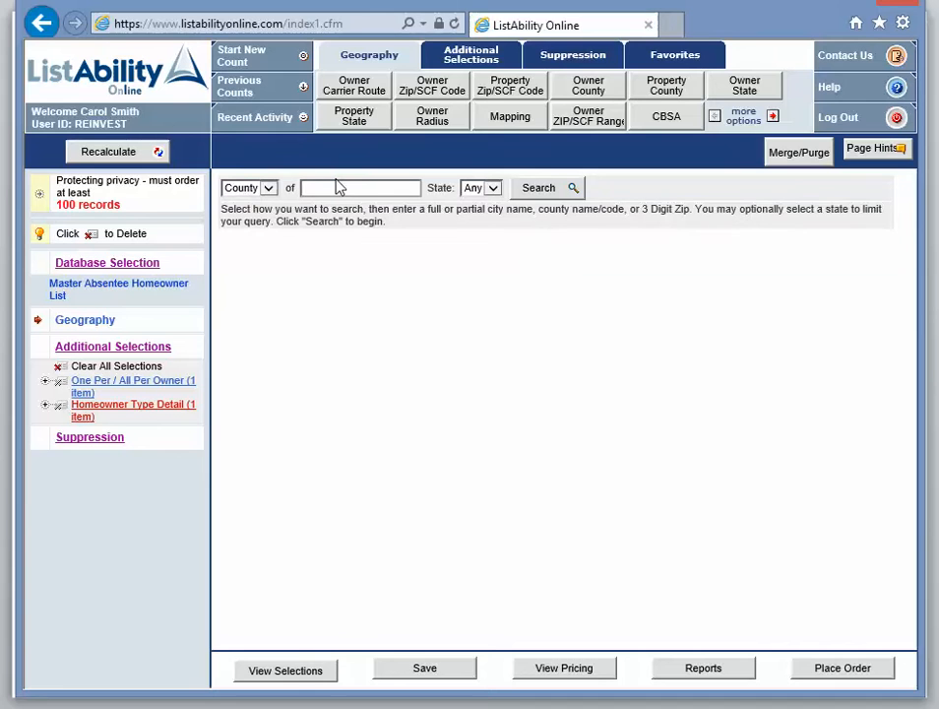
Search for Essex county in MA and add all of its zip codes as property zip codes
left_click(336, 187)
type("esse")
type("x")
key("Tab")
key("m")
key("Tab")
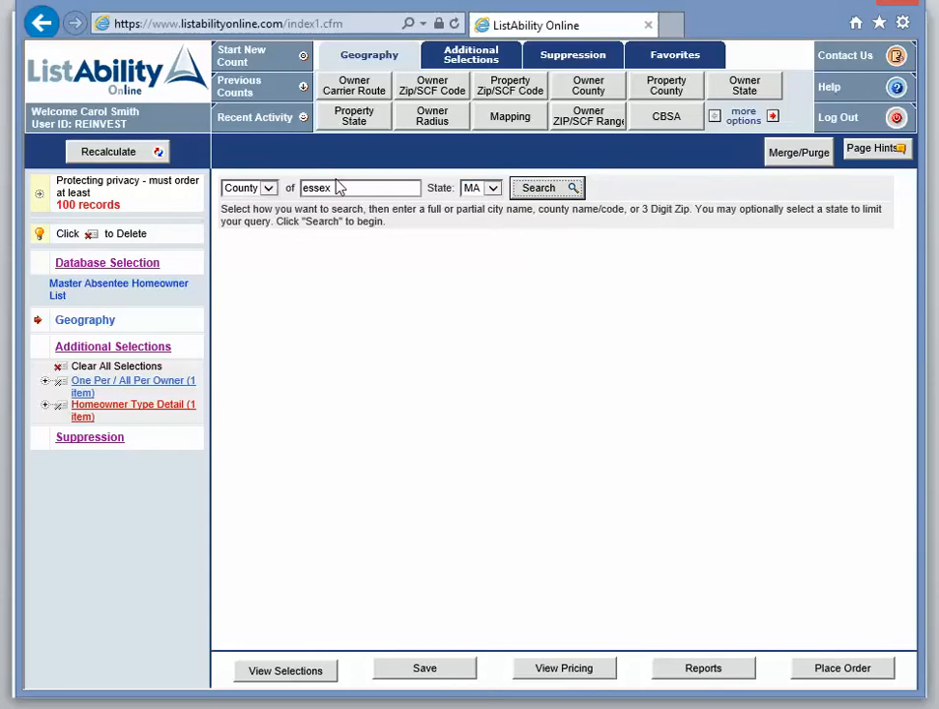
key("Return")
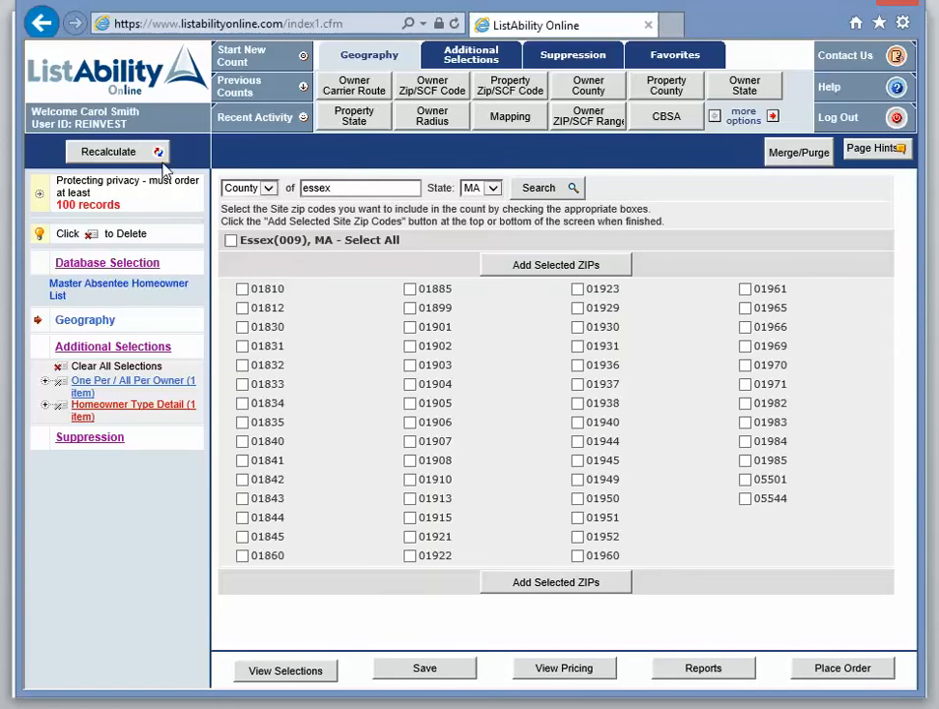
left_click(231, 242)
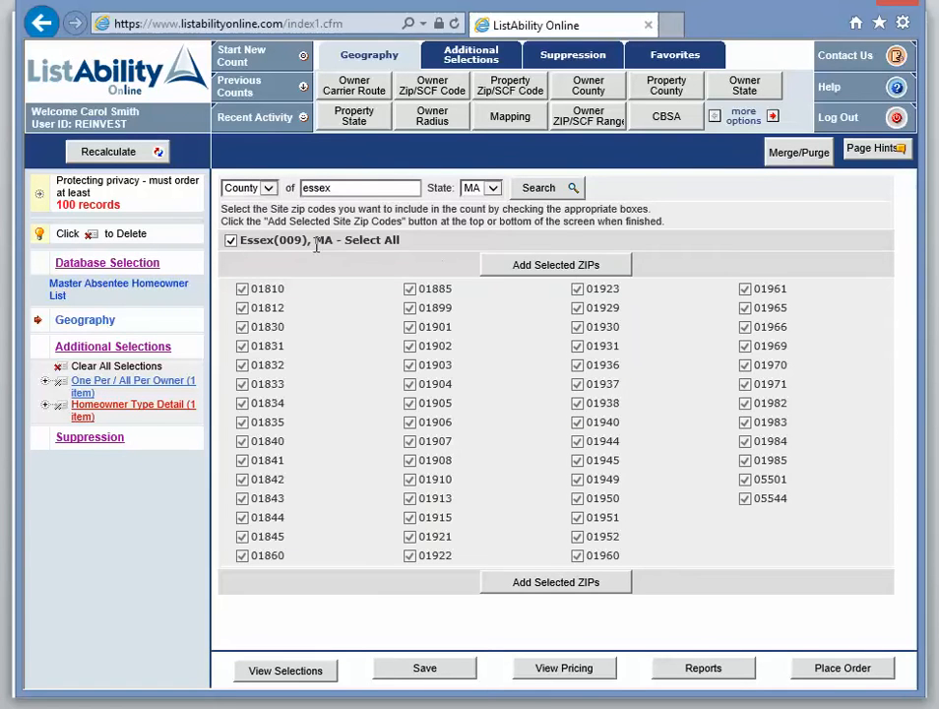
left_click(500, 272)
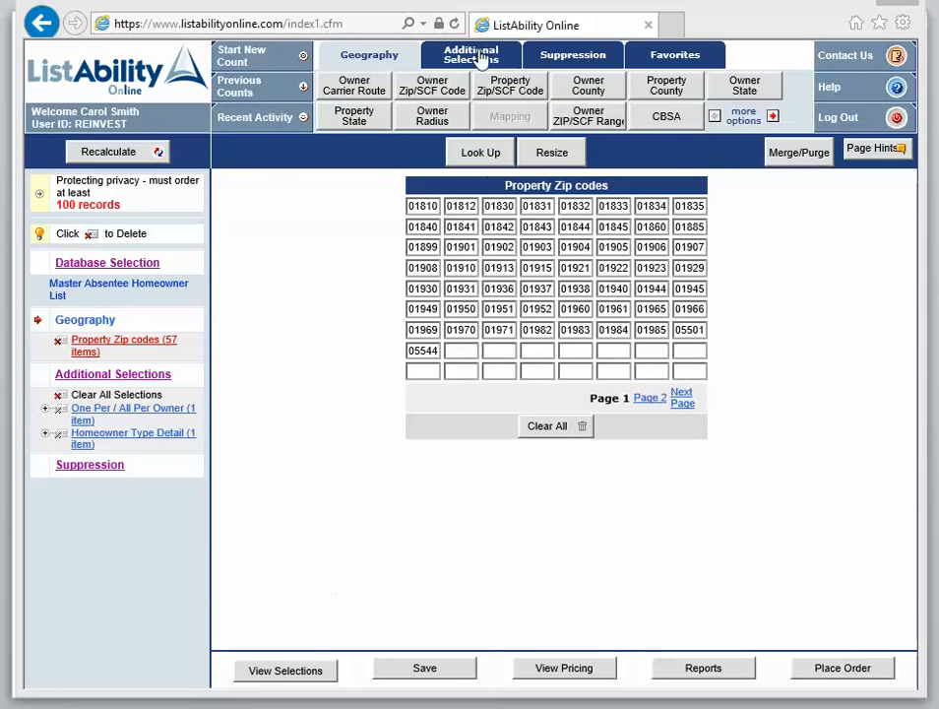
Restrict the Property Type Detail selection to Single Family Residence
left_click(477, 56)
left_click(424, 91)
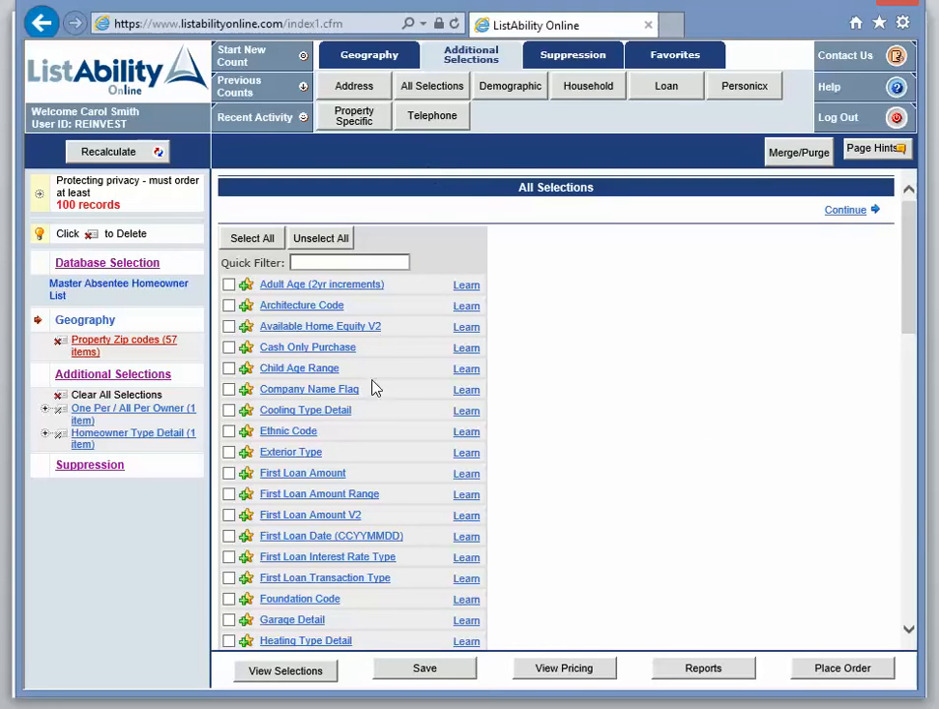
scroll(373, 388, "down", 3)
scroll(372, 421, "down", 10)
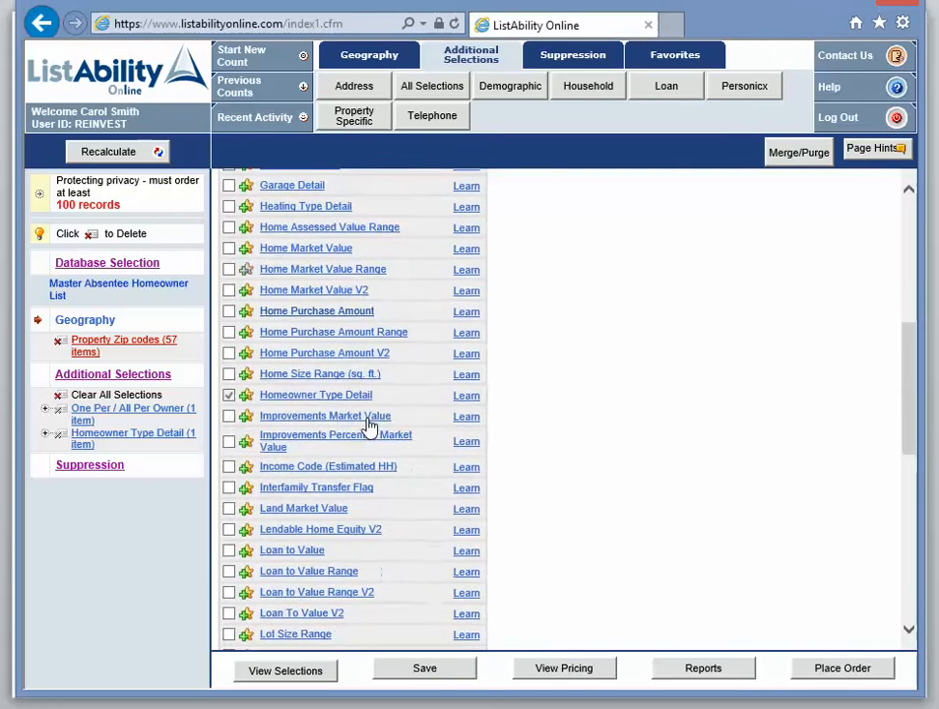
scroll(370, 424, "down", 2)
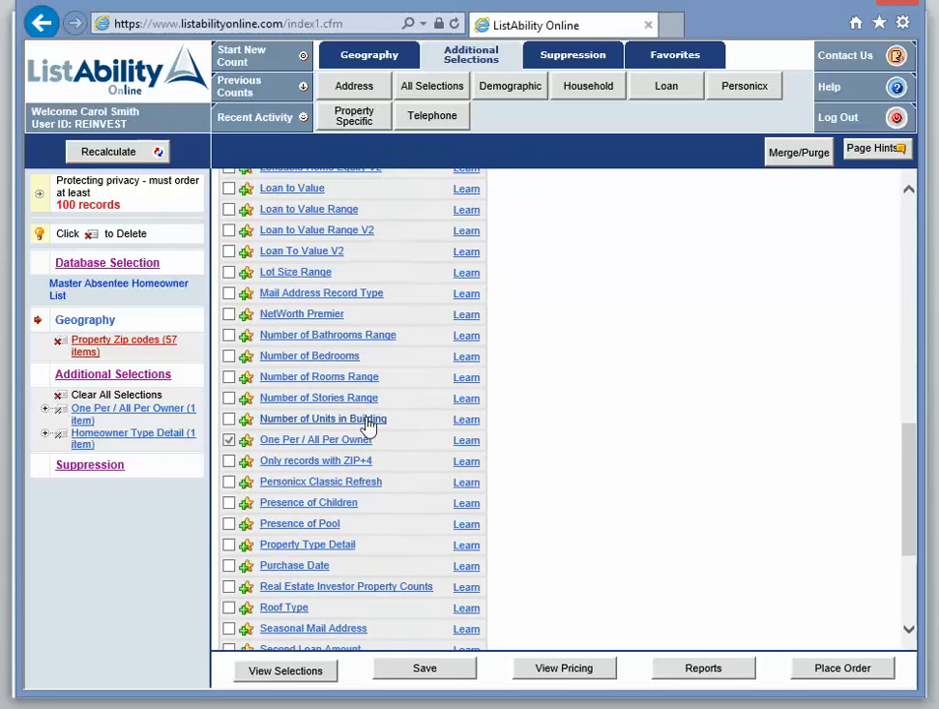
left_click(325, 553)
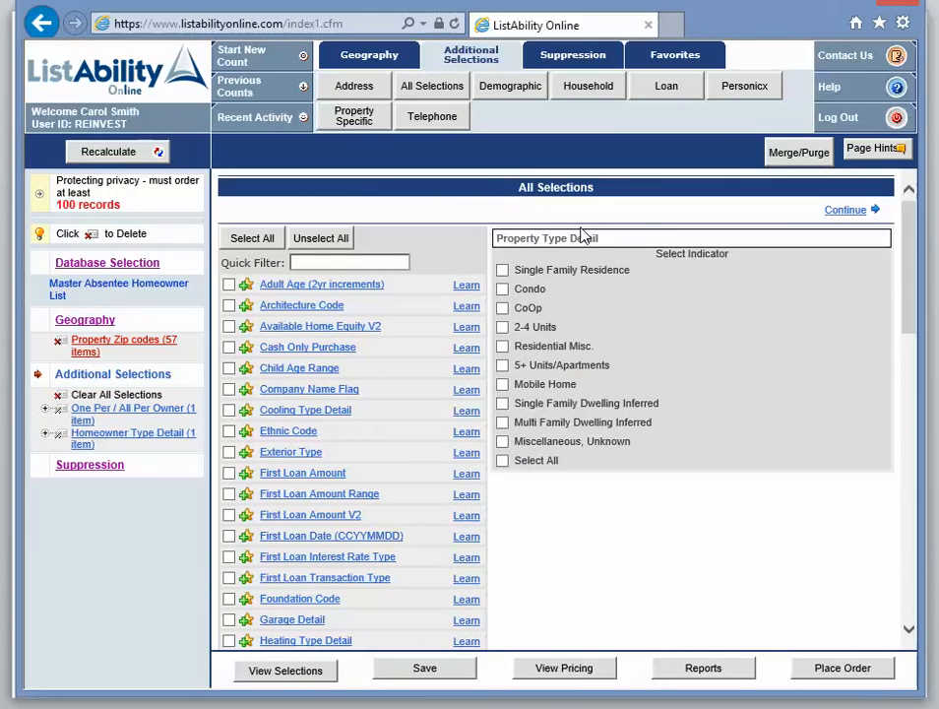
left_click(502, 273)
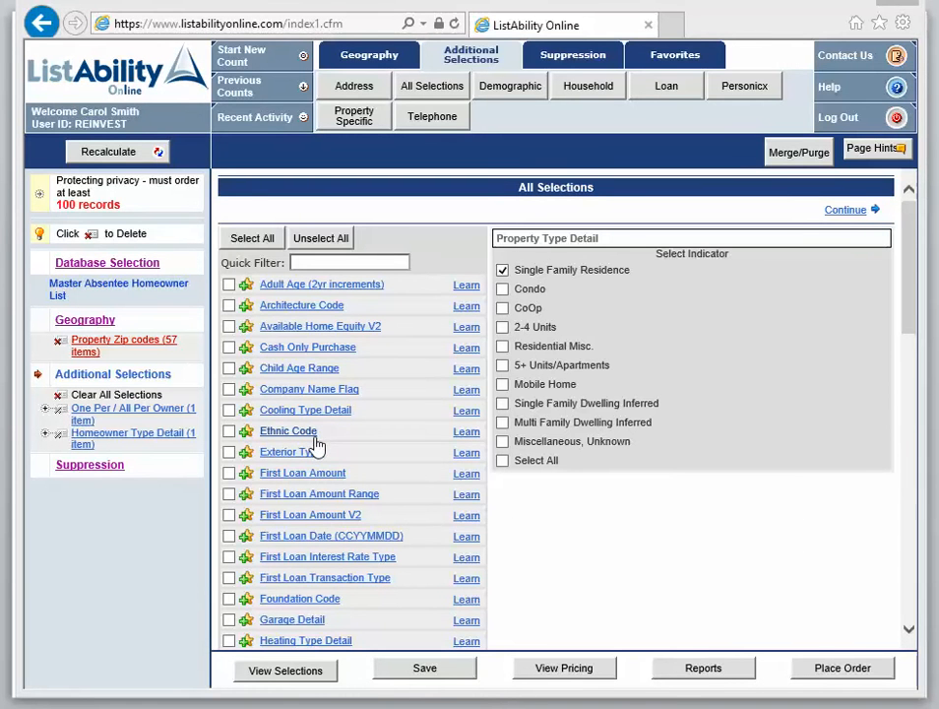
Limit the Home Market Value Range to every band from $50-99,999 through $400,000-449,999 and recalculate the record count
scroll(319, 445, "down", 1)
scroll(320, 442, "down", 2)
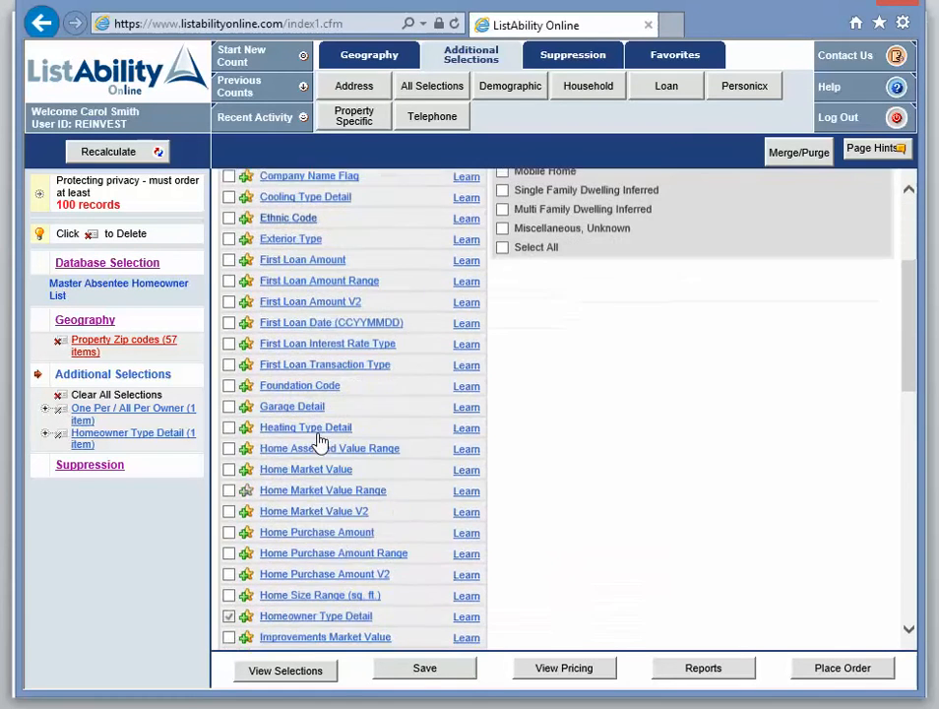
scroll(320, 442, "down", 1)
scroll(318, 442, "down", 3)
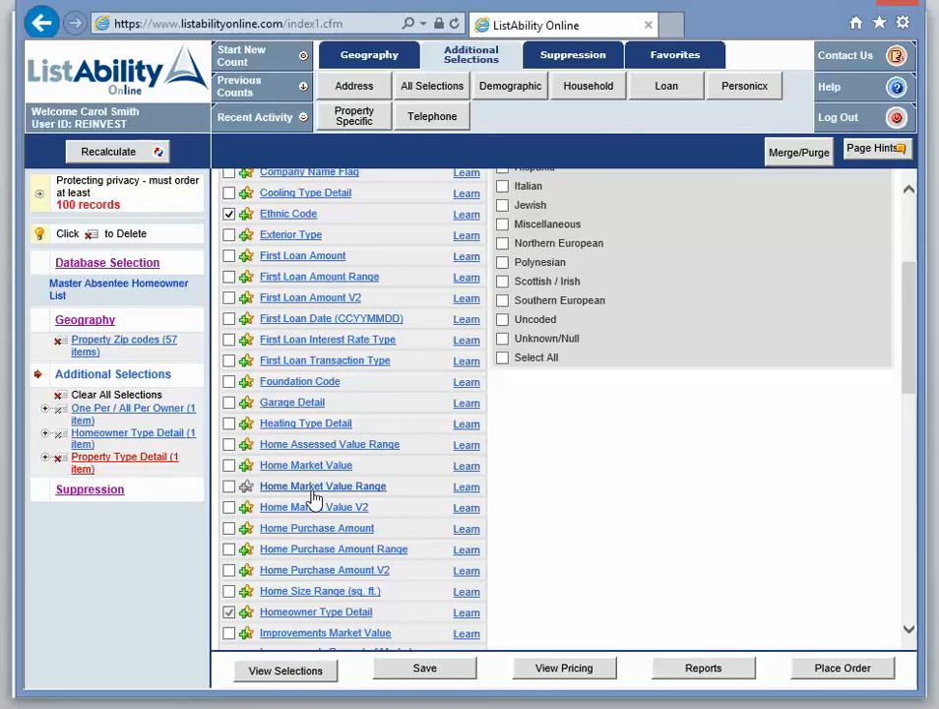
left_click(311, 490)
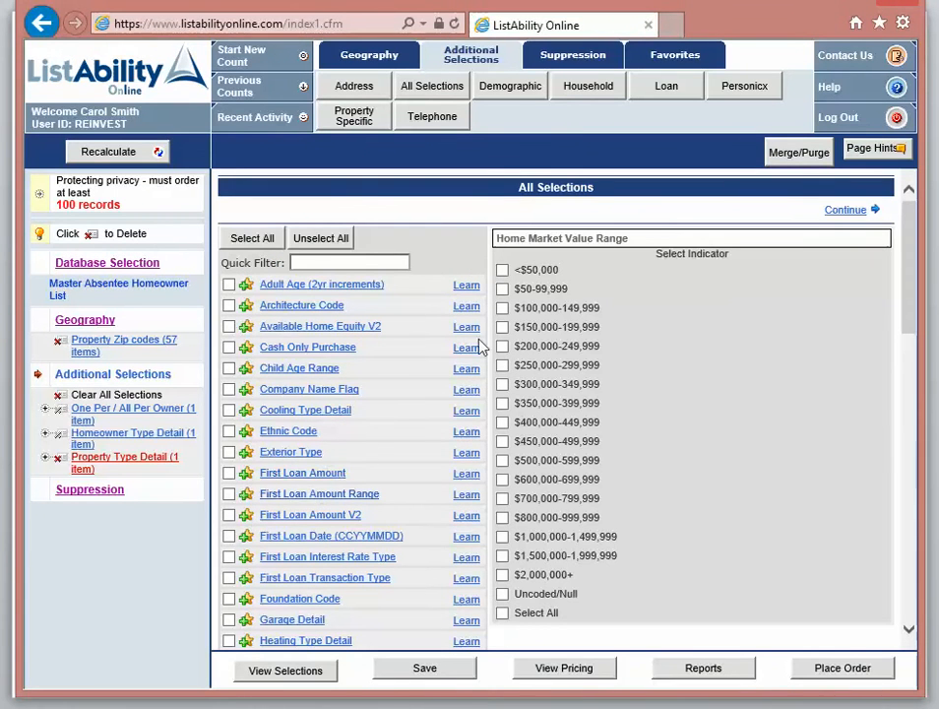
left_click(502, 289)
left_click(502, 308)
left_click(502, 327)
left_click(502, 346)
left_click(502, 365)
left_click(502, 384)
left_click(502, 403)
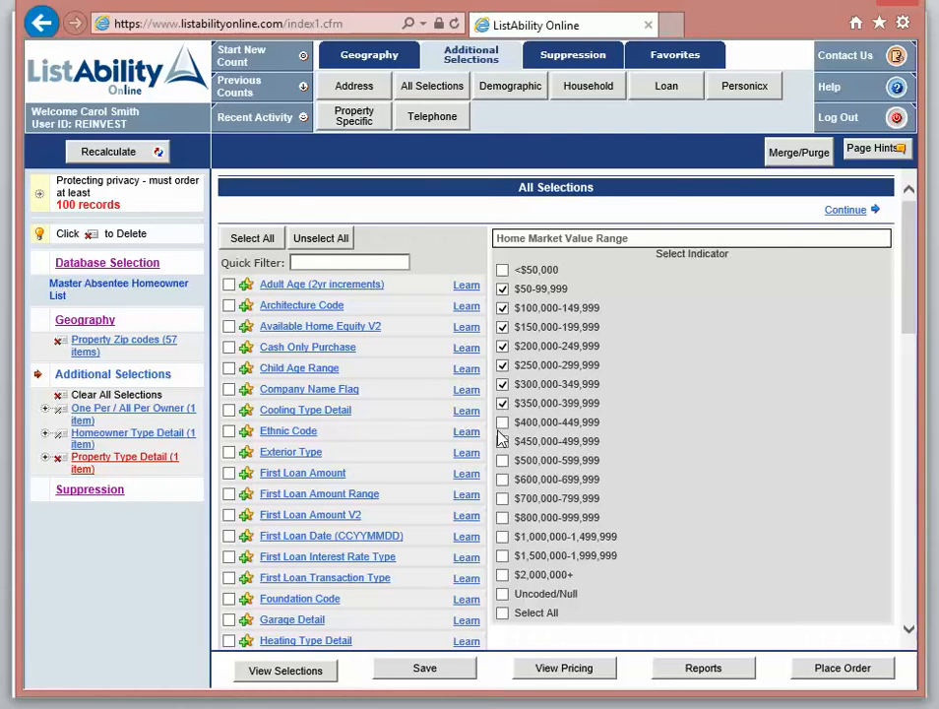
left_click(502, 423)
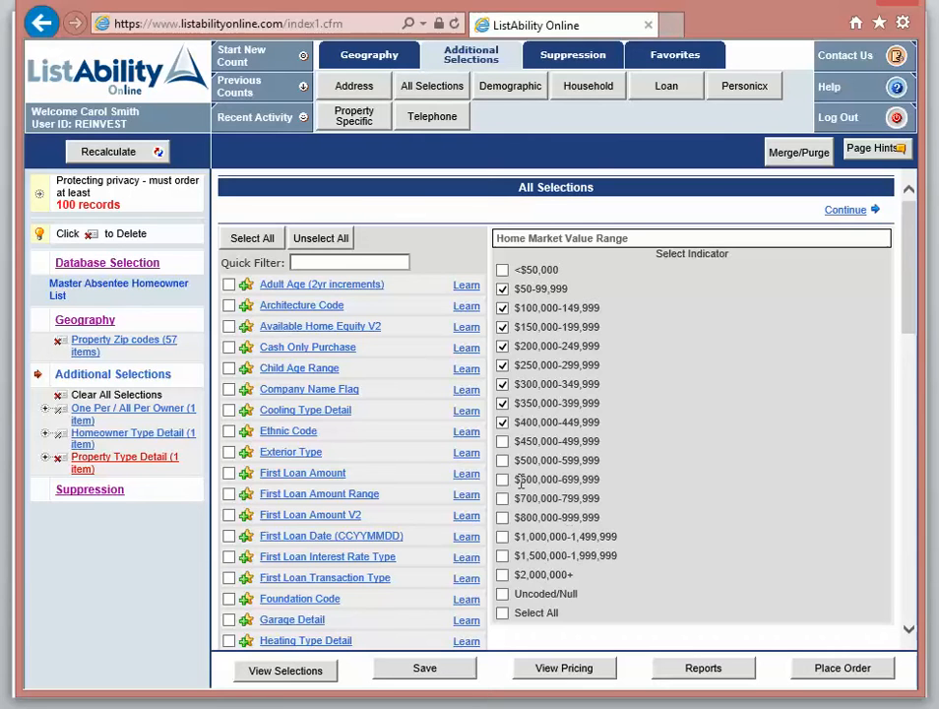
left_click(111, 155)
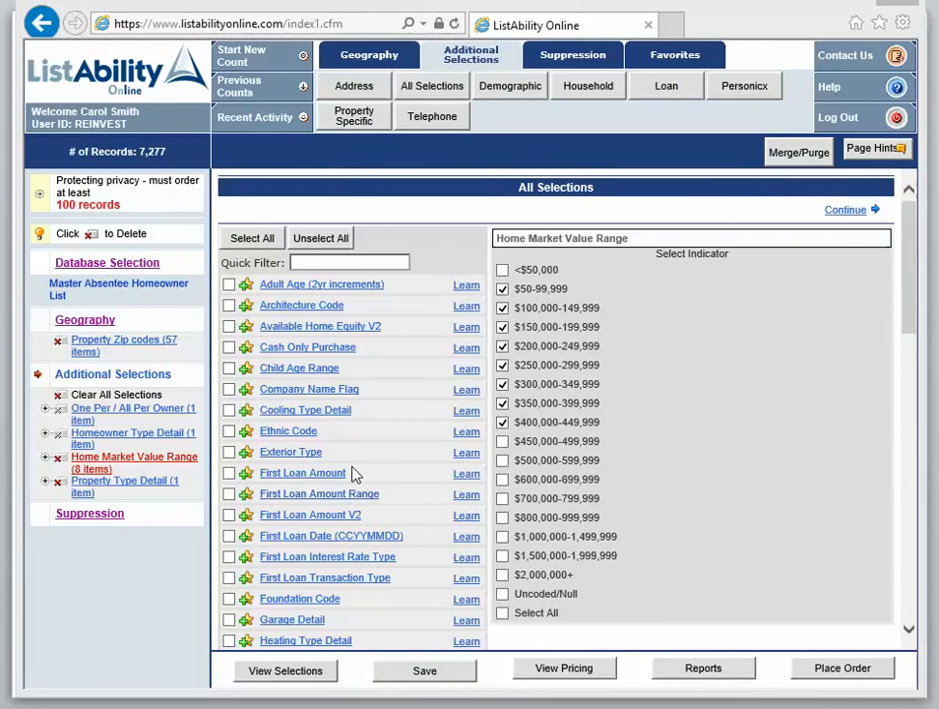
Limit Loan to Value Range V2 to 50 - 59%, 01 - 49% and 0% (No Loans), and recalculate the record count
scroll(351, 481, "down", 3)
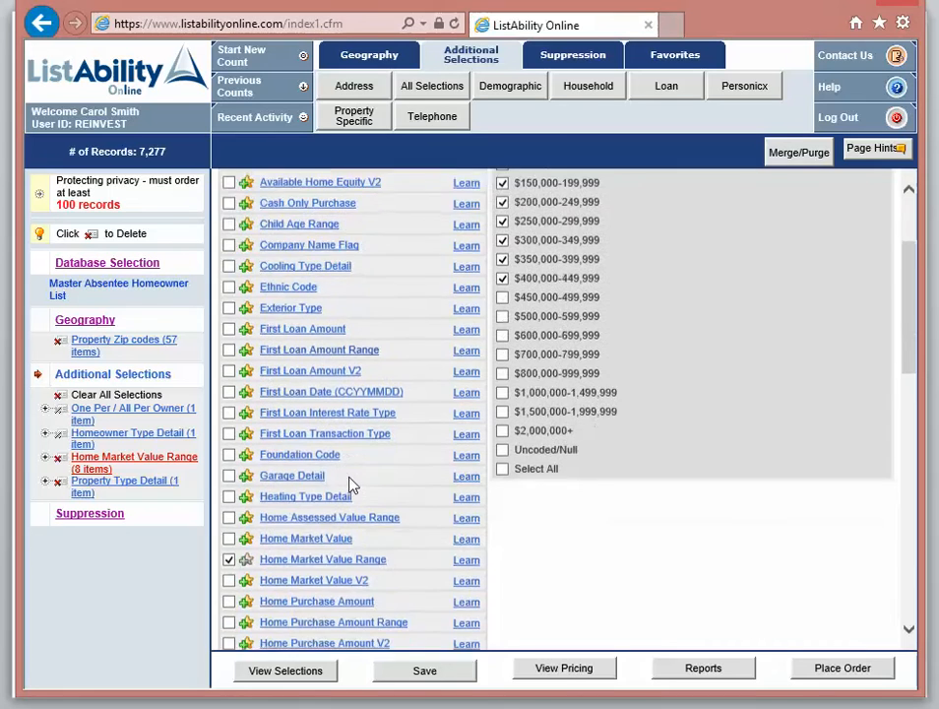
scroll(351, 487, "down", 3)
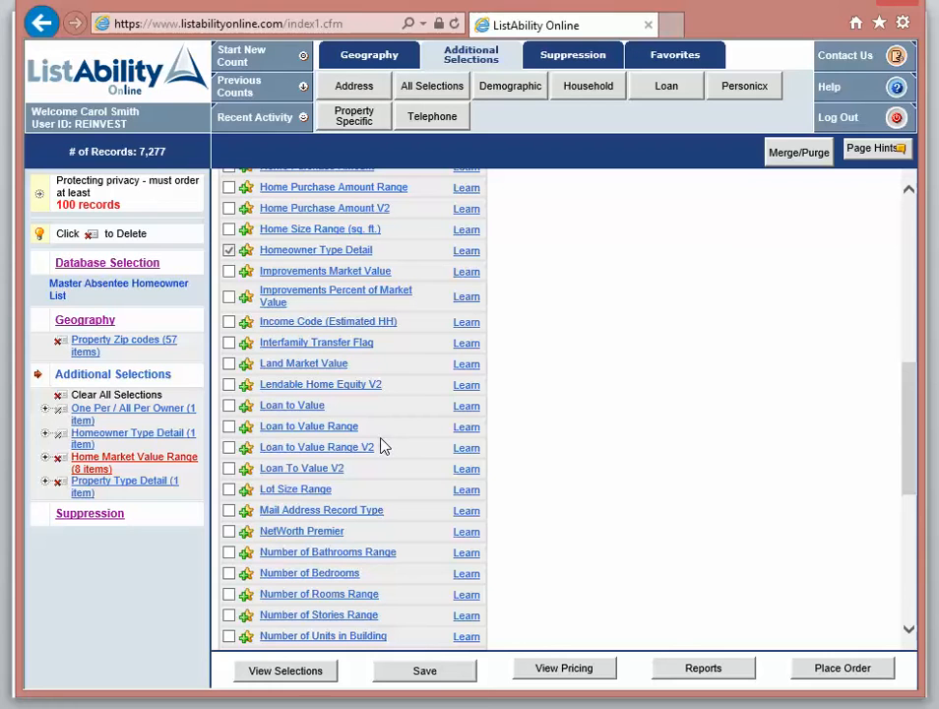
left_click(300, 448)
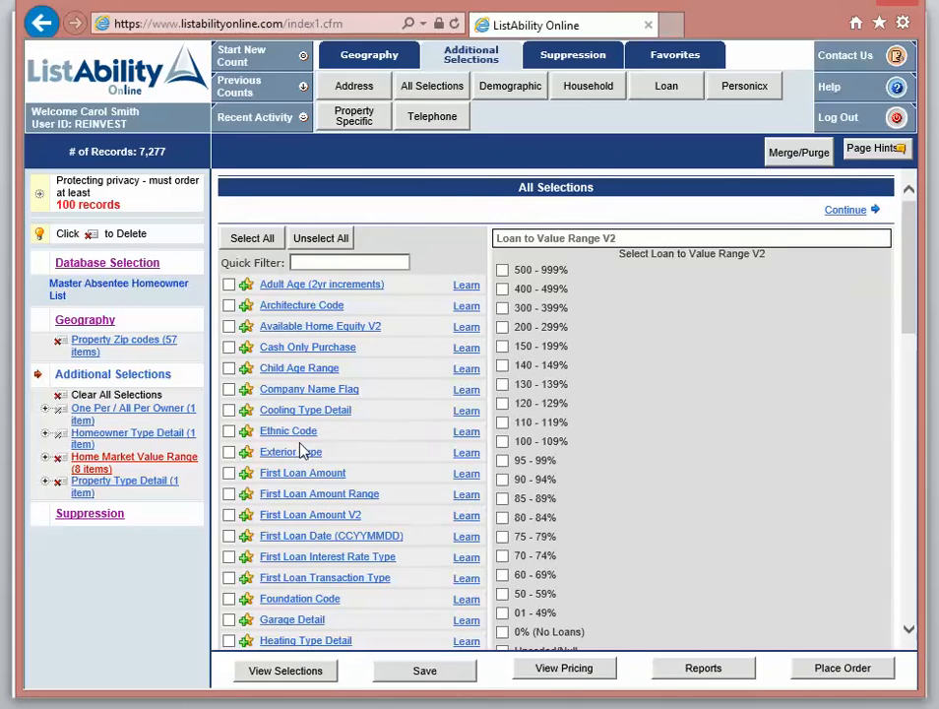
scroll(599, 474, "down", 1)
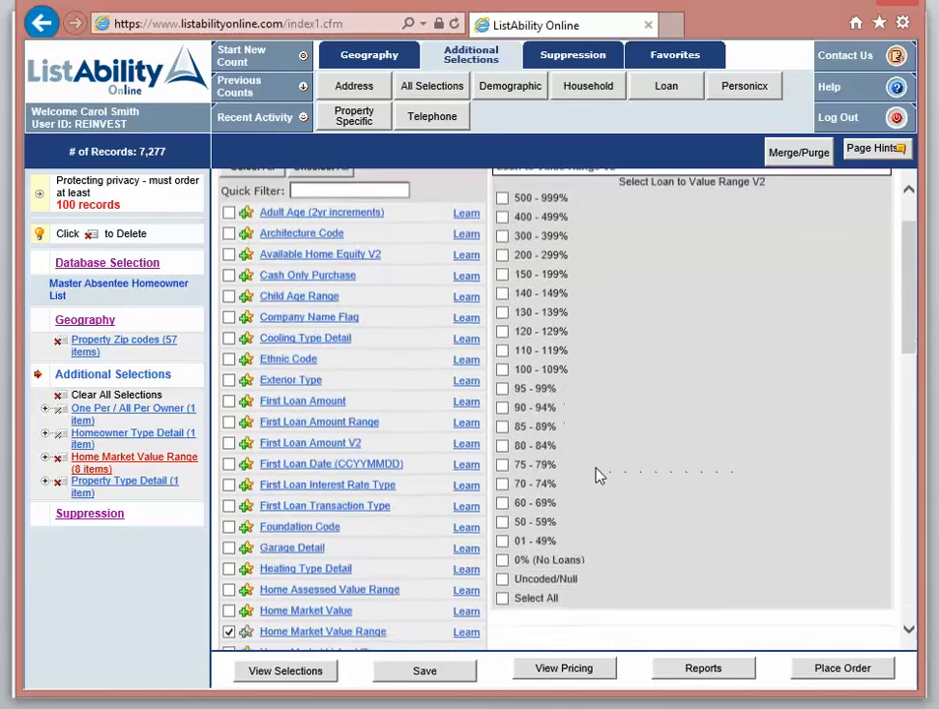
scroll(598, 474, "down", 1)
left_click(503, 487)
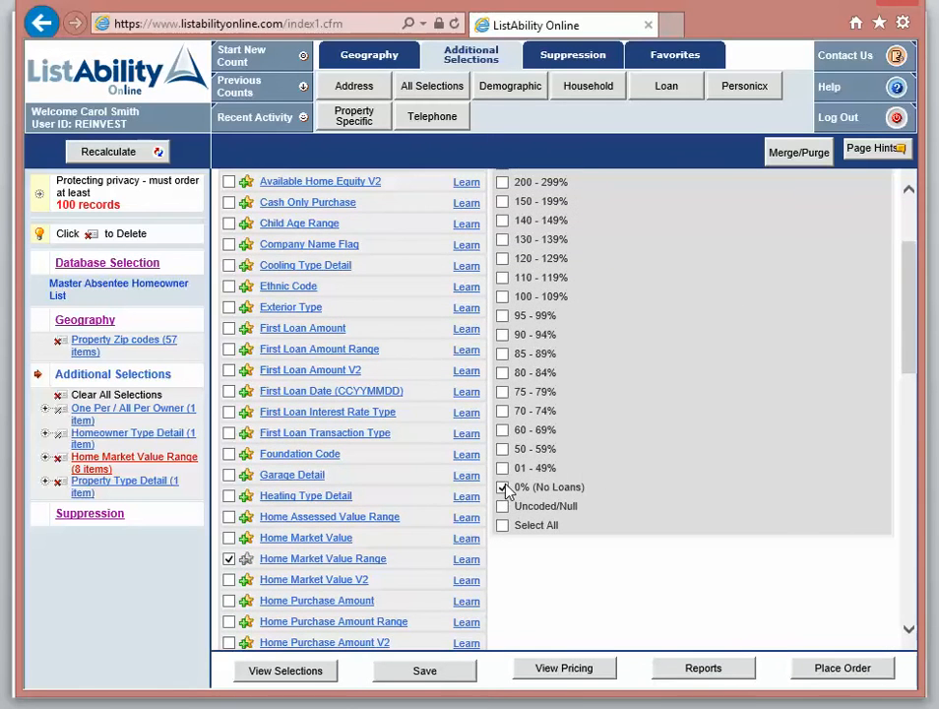
left_click(503, 467)
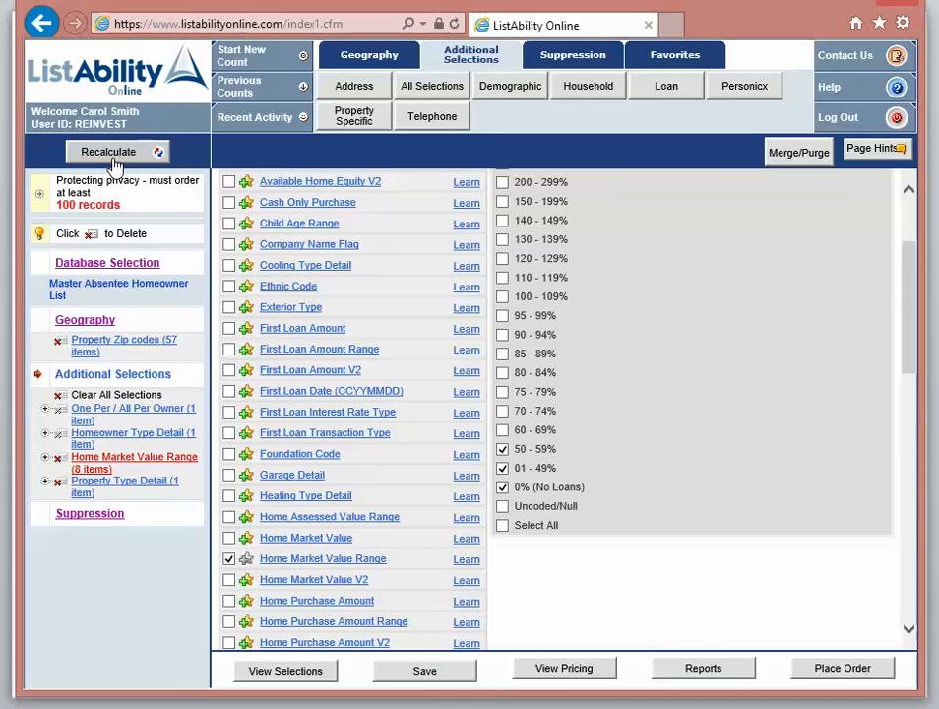
left_click(113, 158)
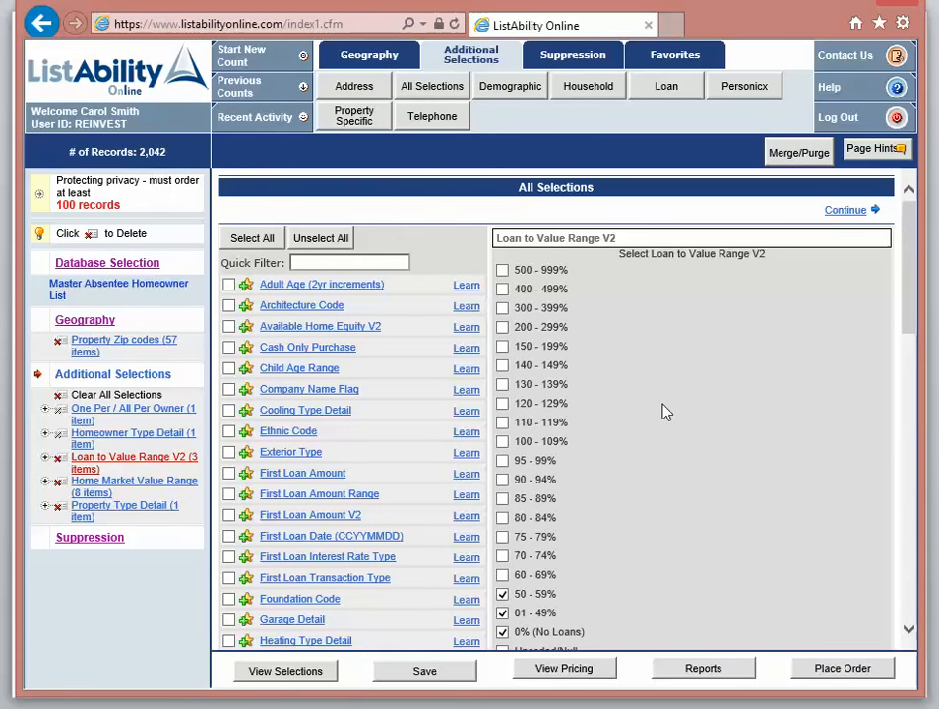
Add Uncoded/Null to the Loan to Value Range V2 selection and recalculate the record count
scroll(664, 414, "down", 1)
scroll(664, 413, "down", 3)
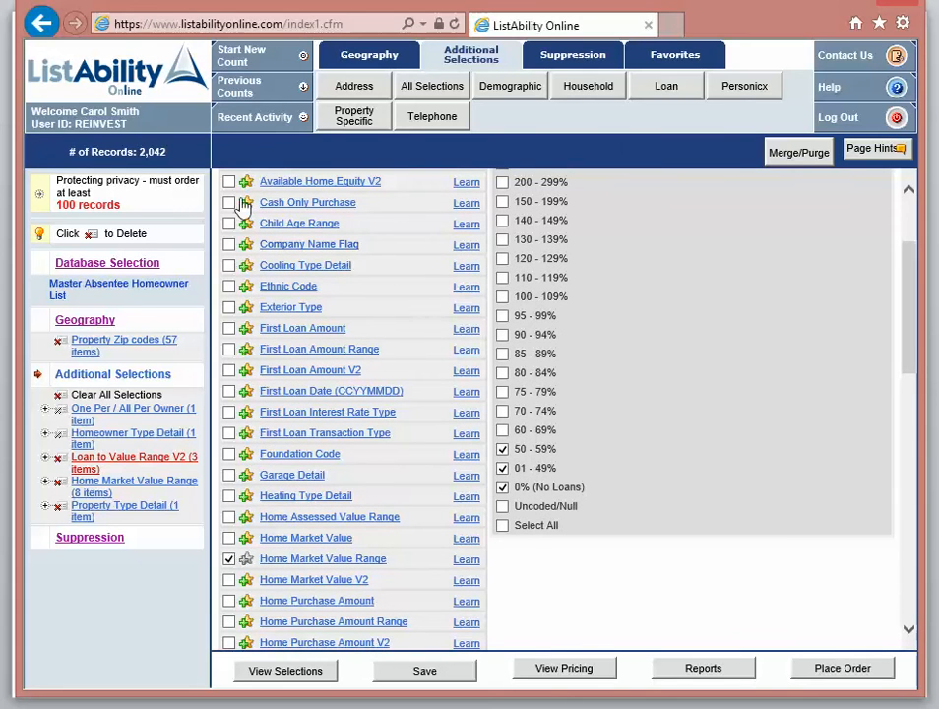
left_click(503, 506)
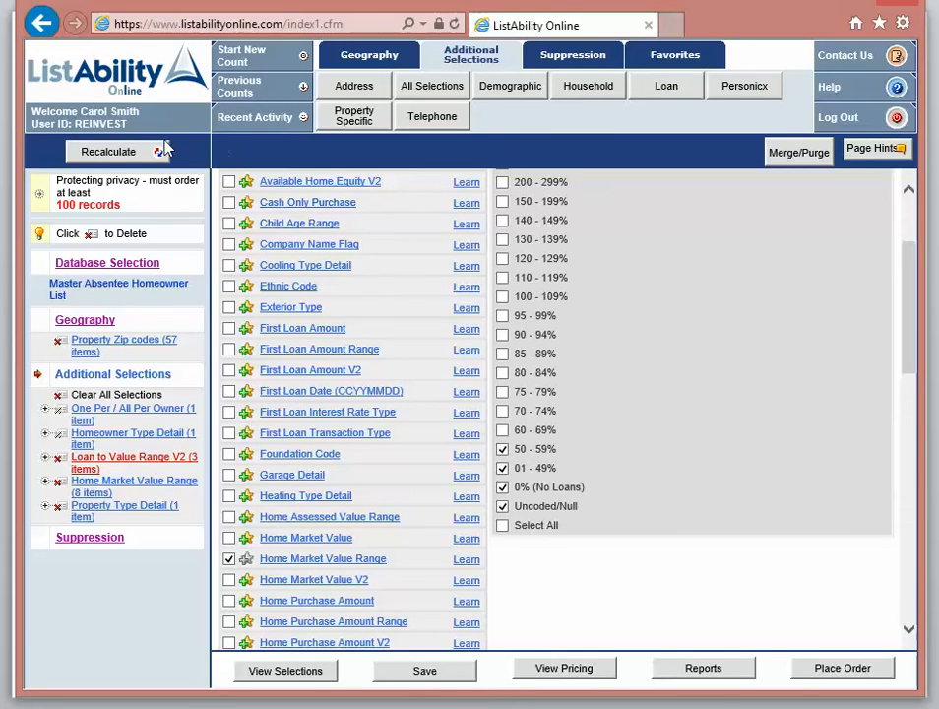
left_click(106, 158)
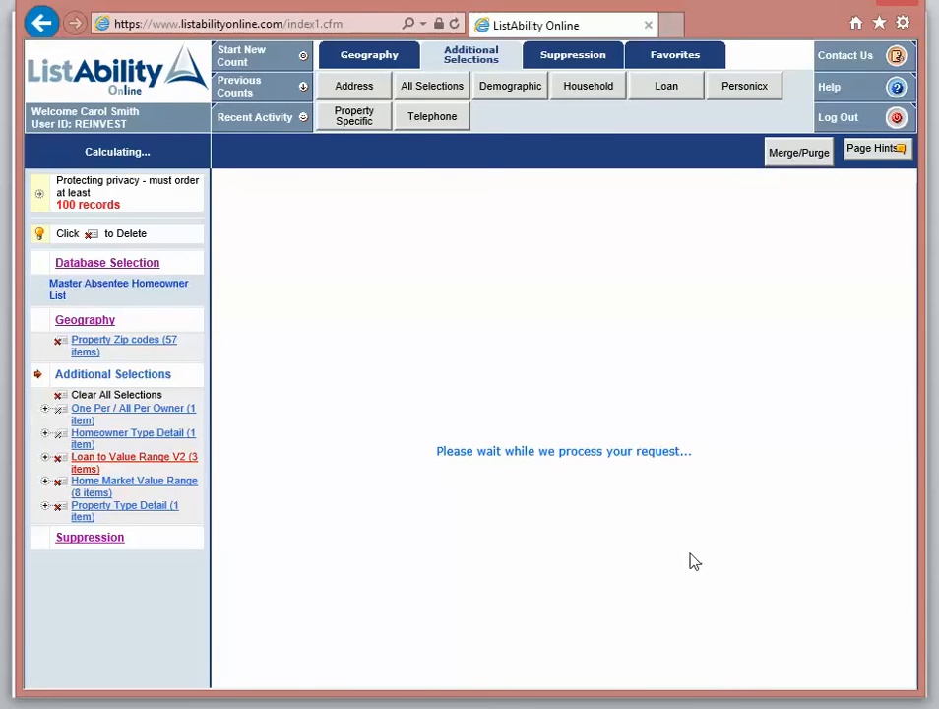
Filter the selections for "purch", set the Purchase Date range from 01/01/1950 to 12/31/2015, and recalculate the record count
scroll(637, 528, "down", 1)
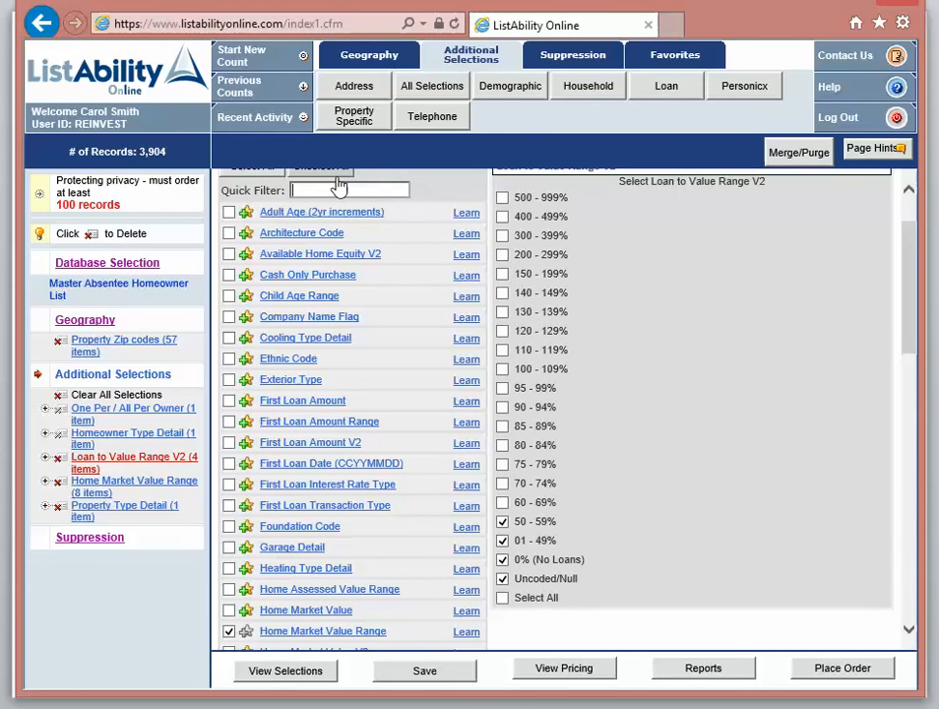
type("purch")
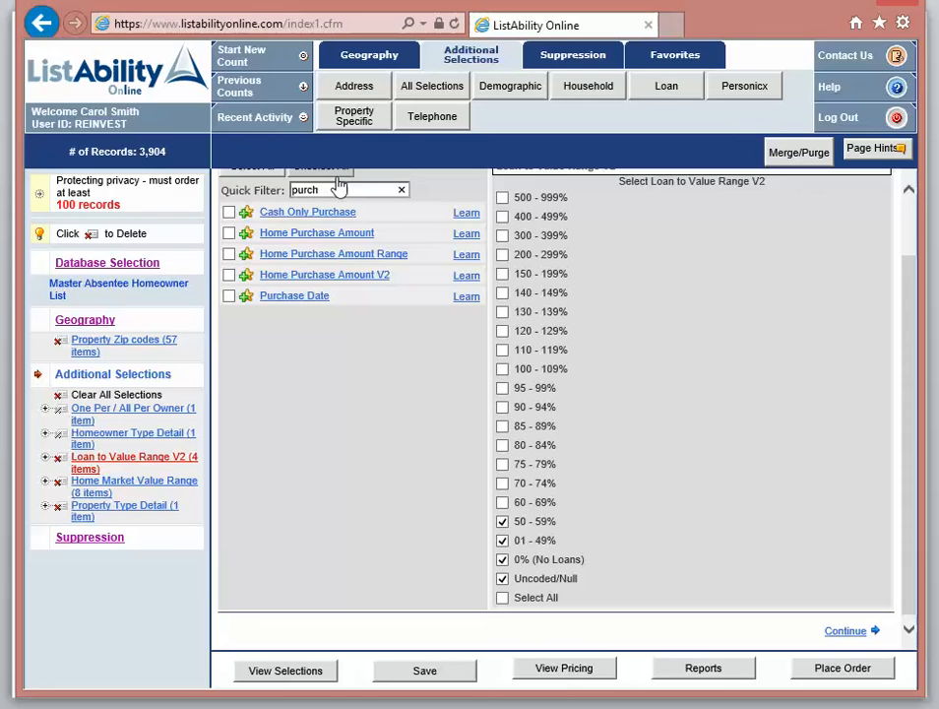
left_click(301, 303)
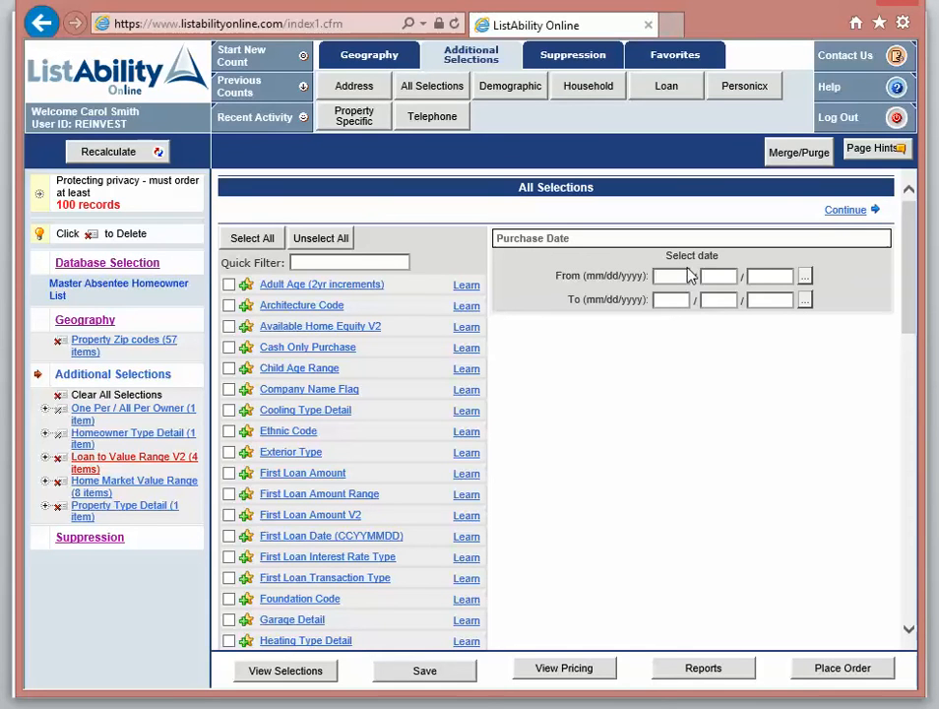
type("01 / 01 / 1950")
key("Tab")
type("12 / ")
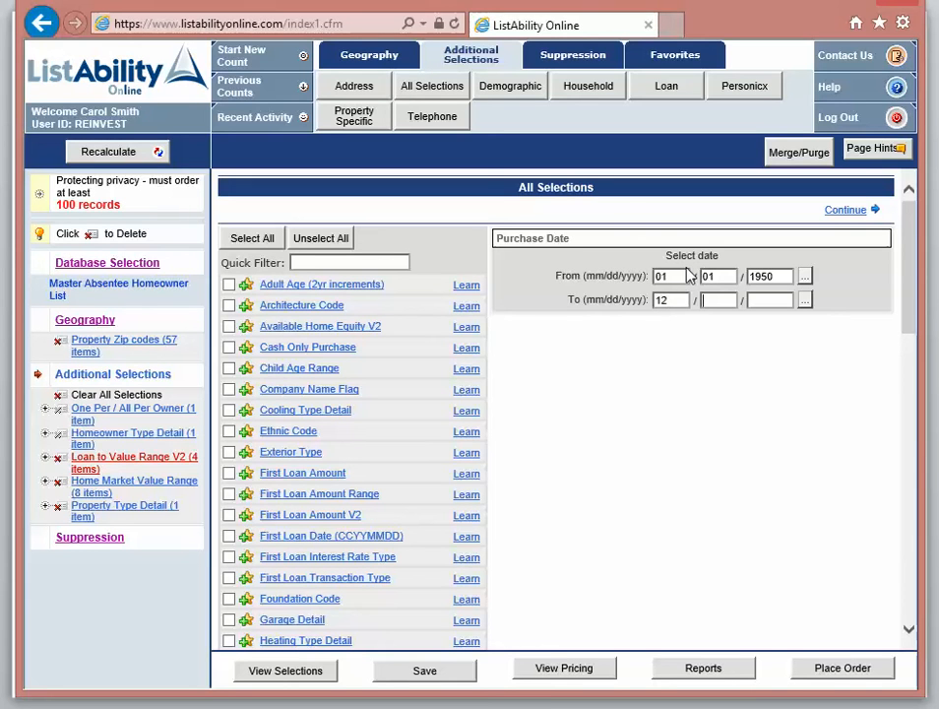
type("31 / 2015")
left_click(103, 154)
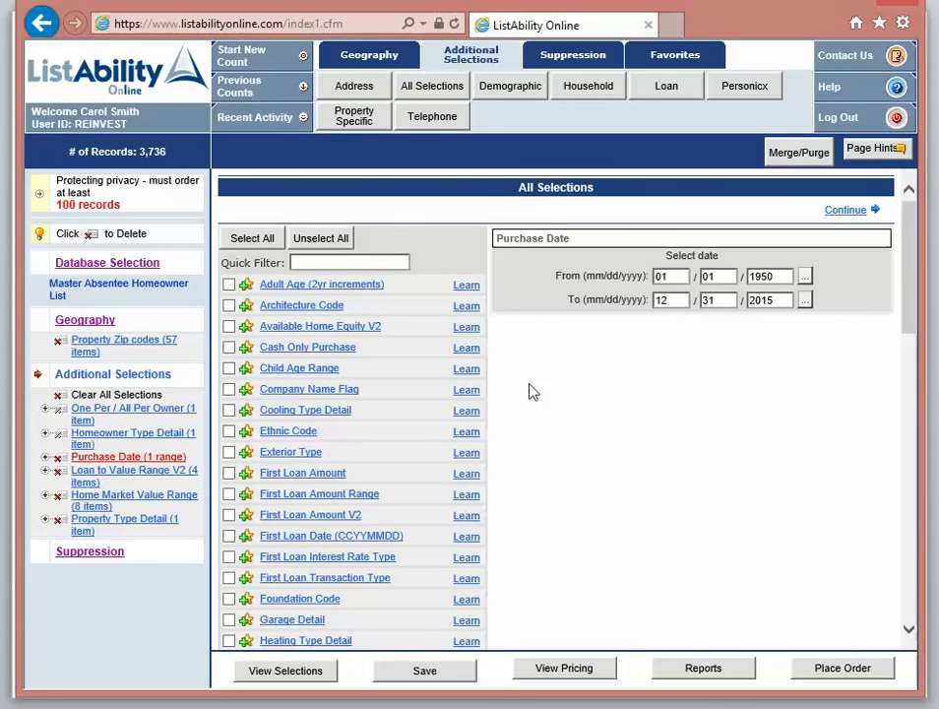
Set the end year of the Purchase Date range to 2005 and recalculate the record count
double_click(765, 304)
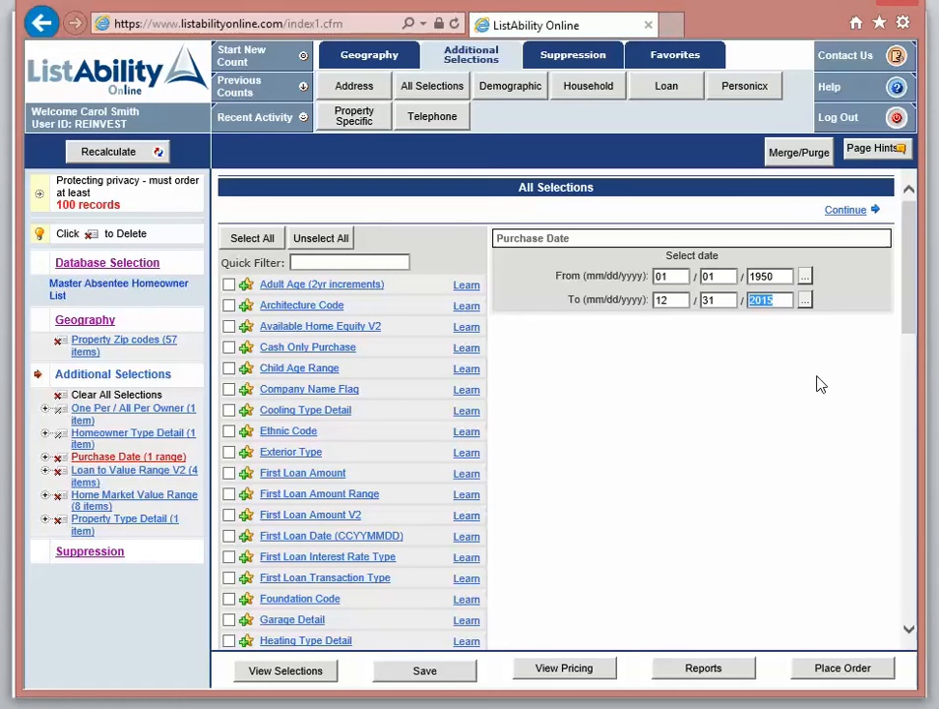
type("200")
left_click(116, 151)
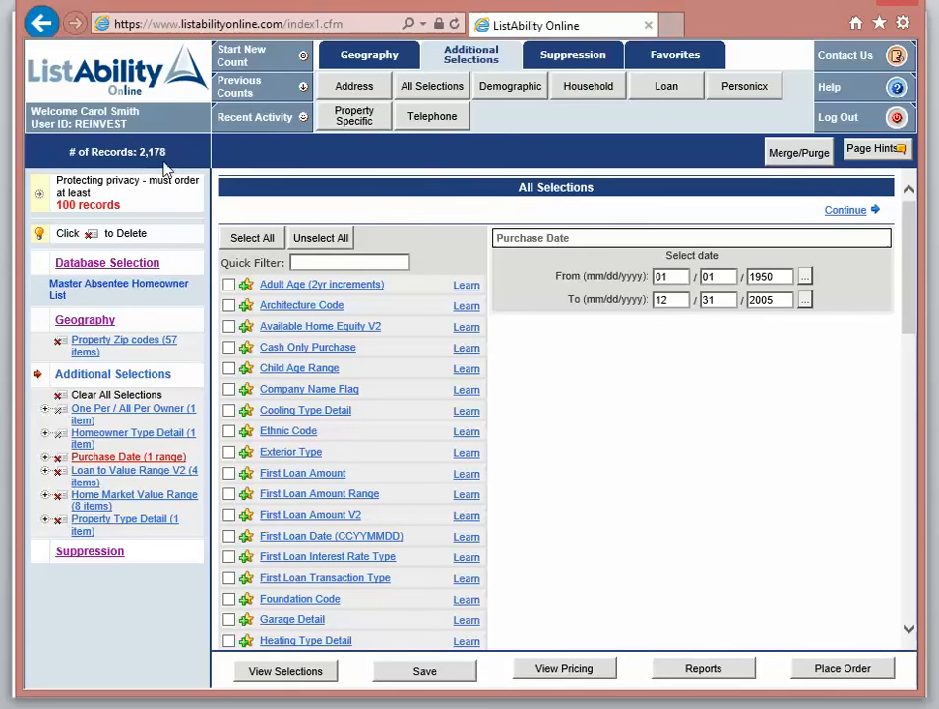
Set the end year of the Purchase Date range to 2008 and recalculate the record count
left_click(777, 296)
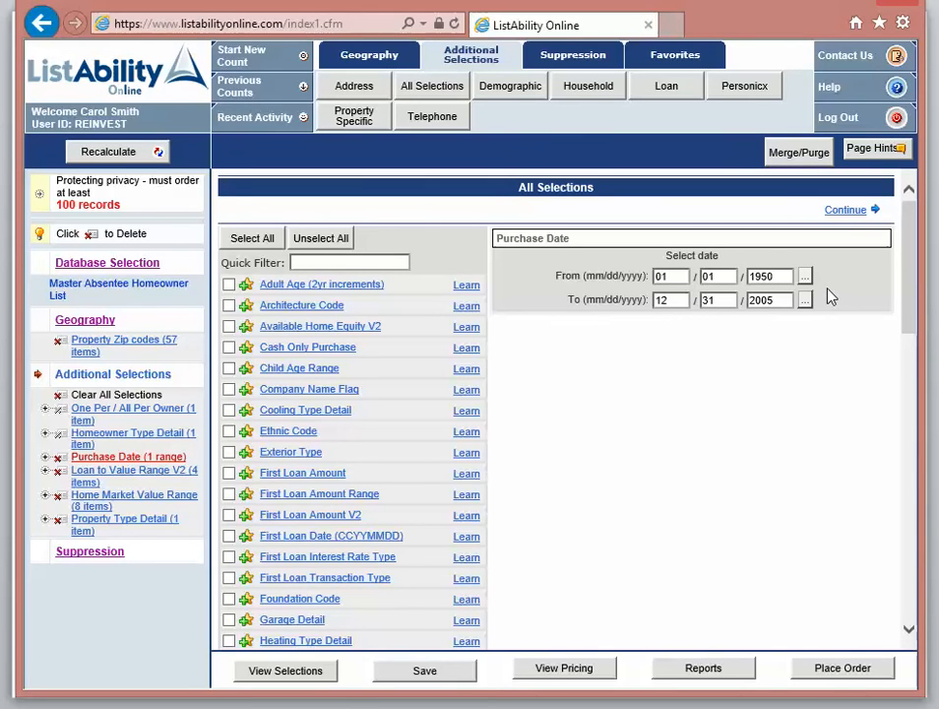
key("BackSpace")
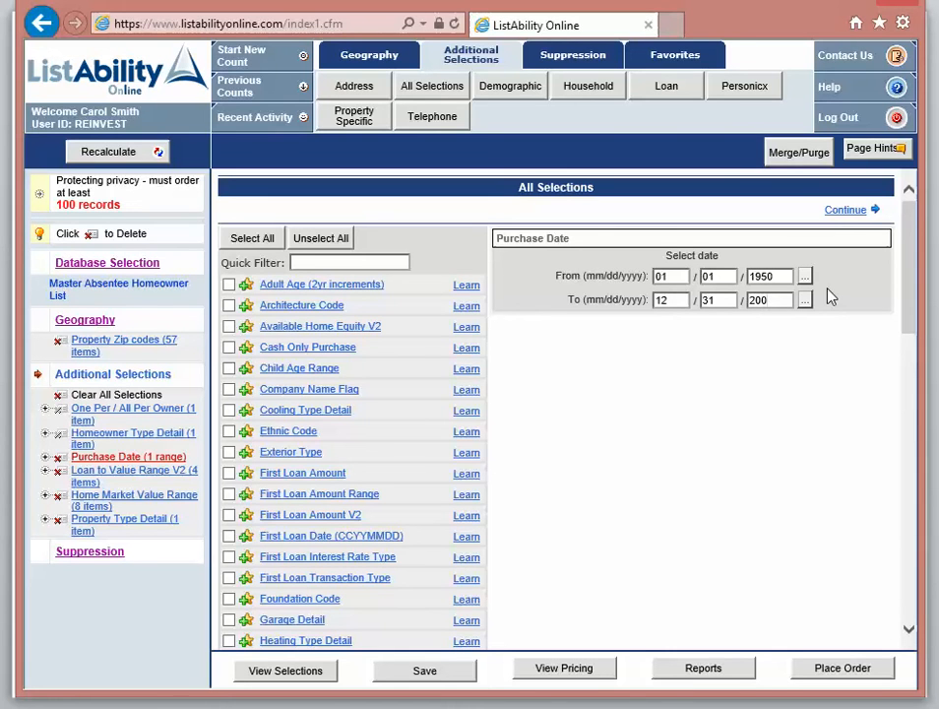
type("8")
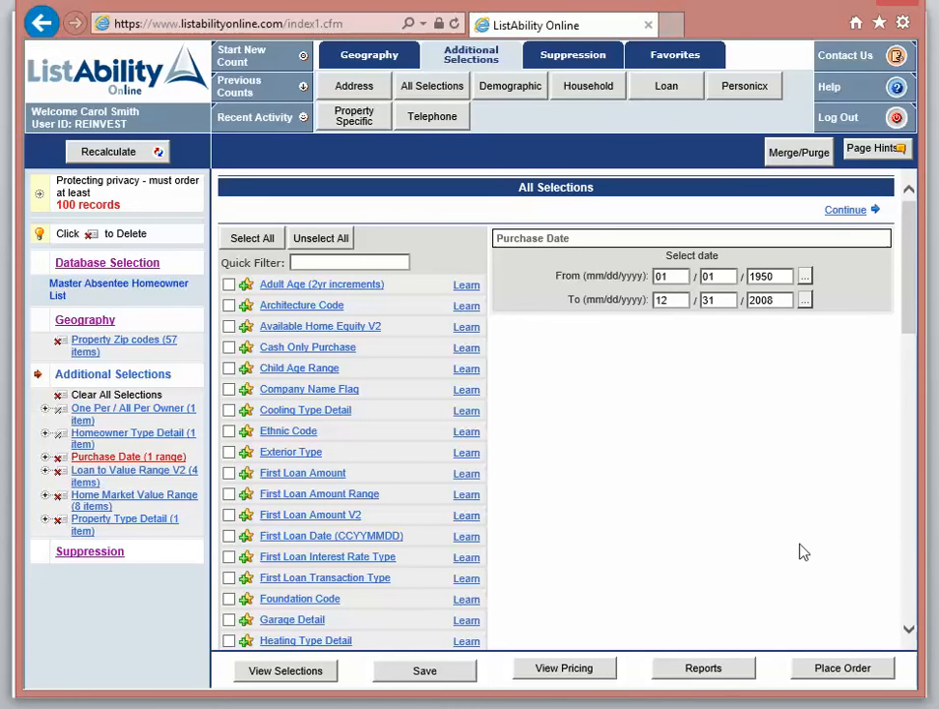
left_click(723, 672)
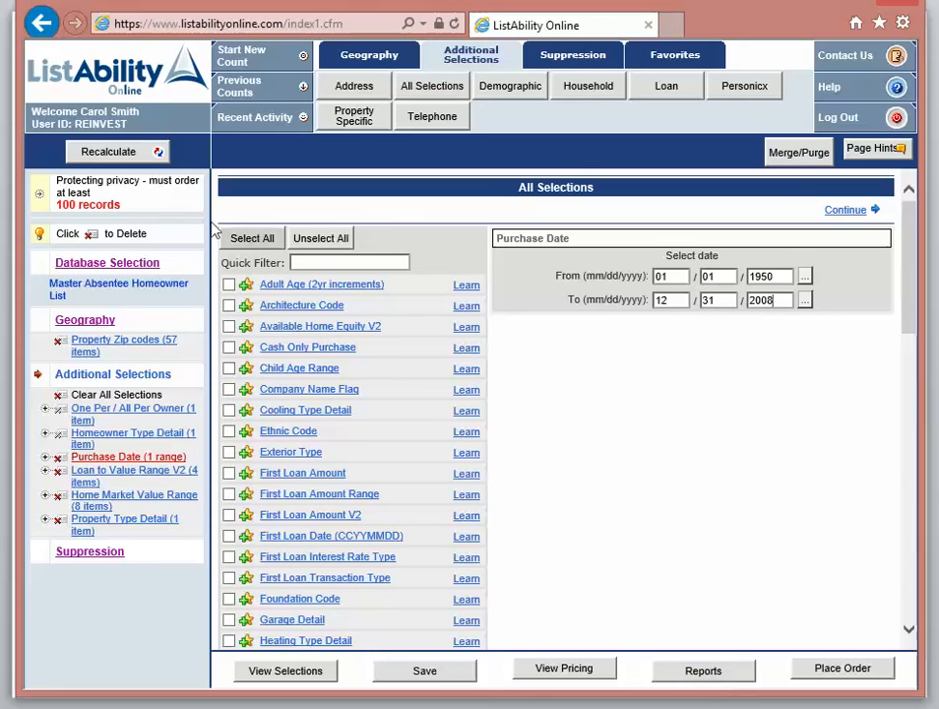
left_click(158, 152)
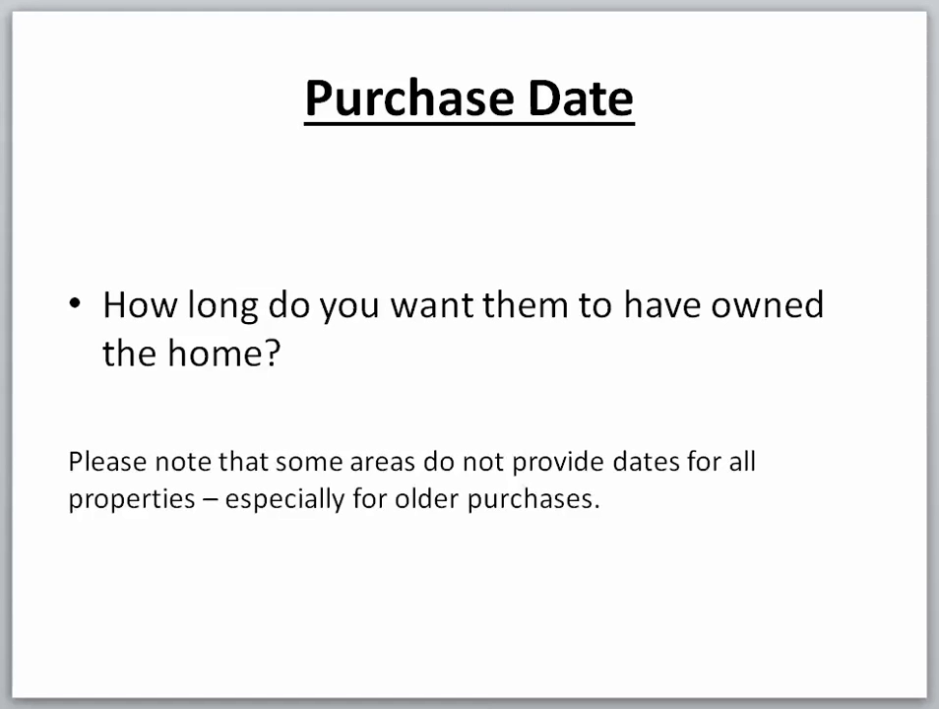
key("Page_Down")
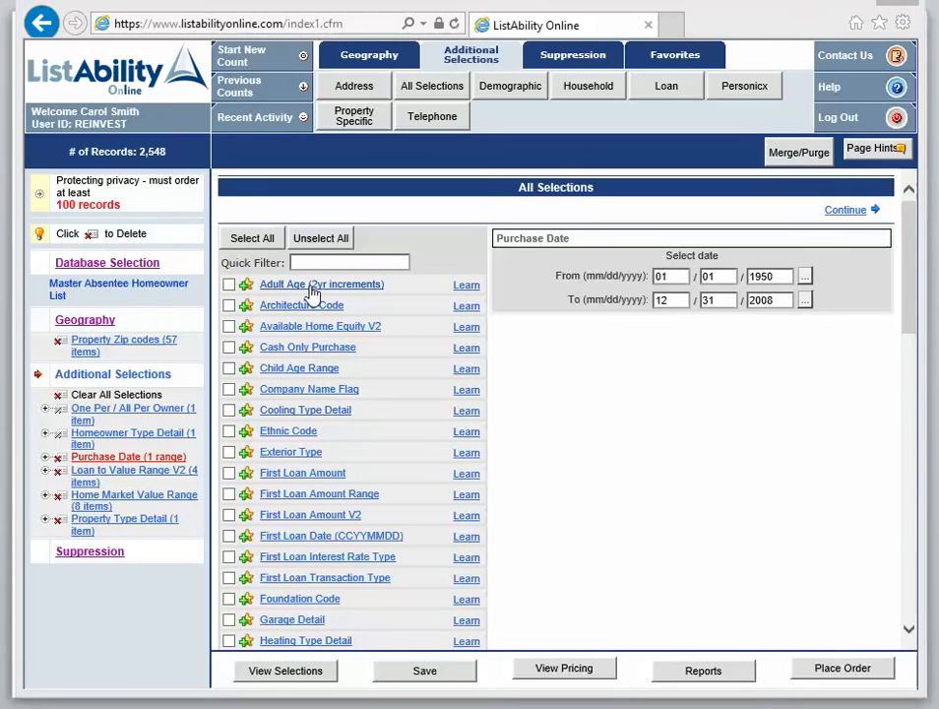
Try selecting the consecutive Adult Age bands starting with Age 60-61 and ending with Age 66-67
left_click(313, 285)
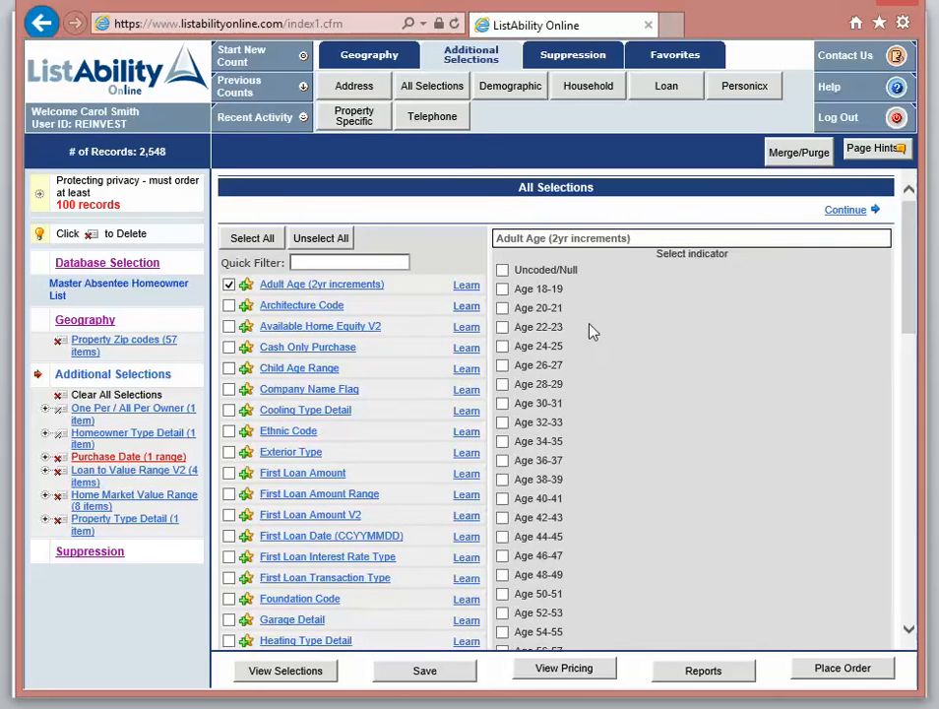
scroll(594, 402, "down", 5)
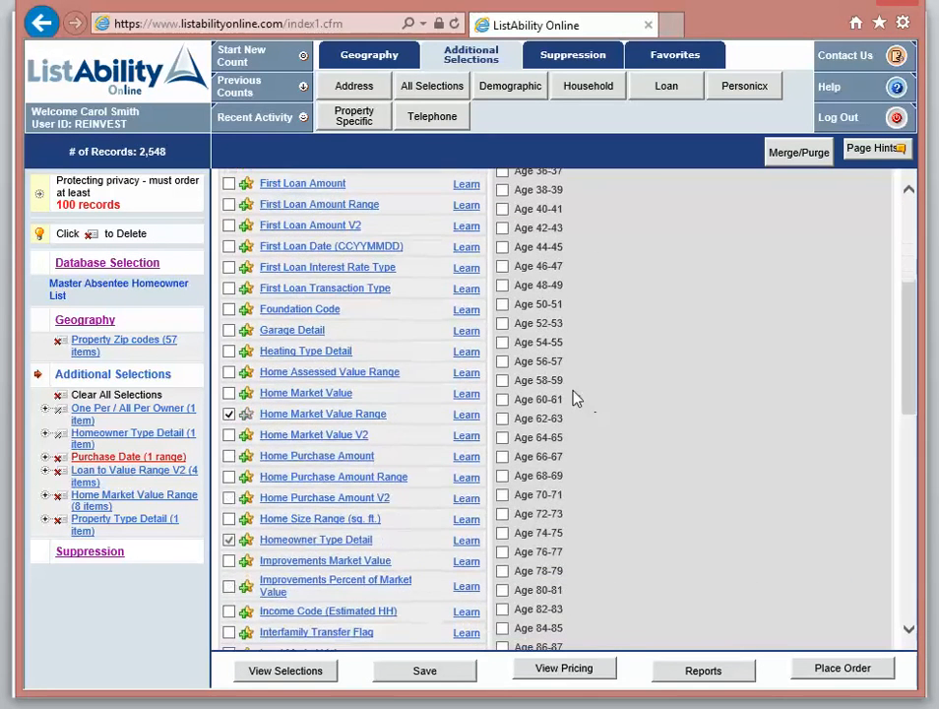
left_click(502, 400)
left_click(502, 419)
left_click(502, 437)
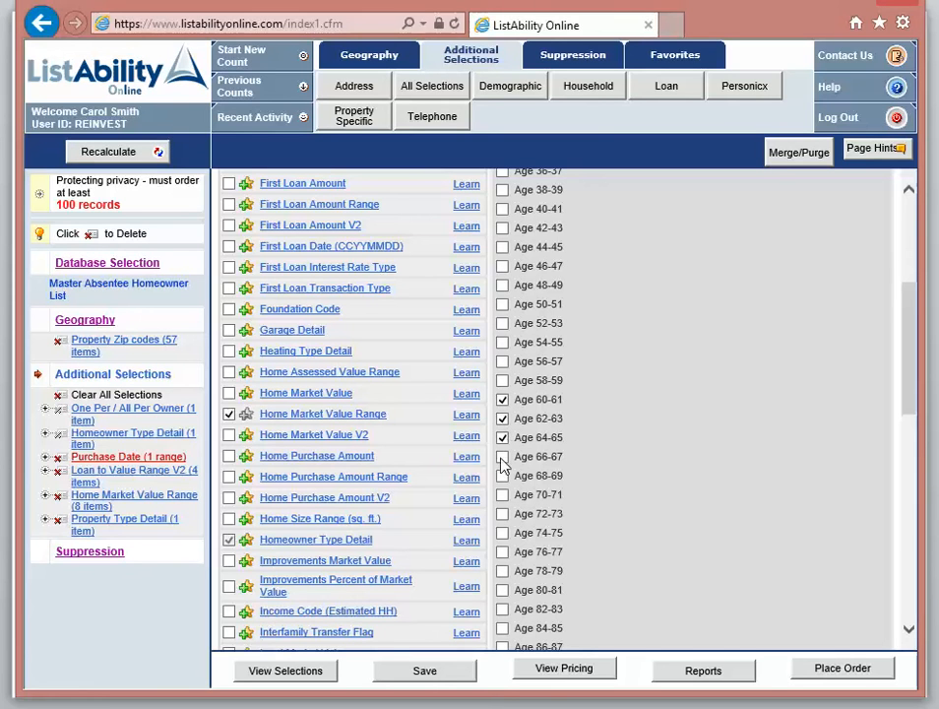
left_click(502, 457)
Clear all of the selected Adult Age bands
left_click(502, 457)
left_click(502, 437)
left_click(502, 418)
left_click(502, 400)
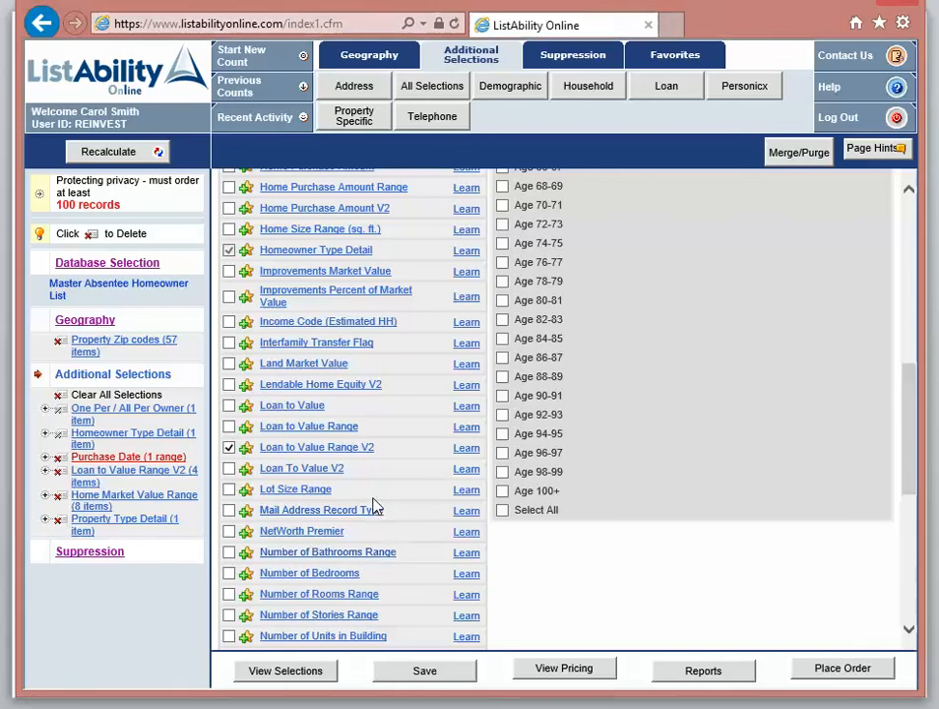
Filter the list of available selections for "bed"
scroll(376, 502, "up", 10)
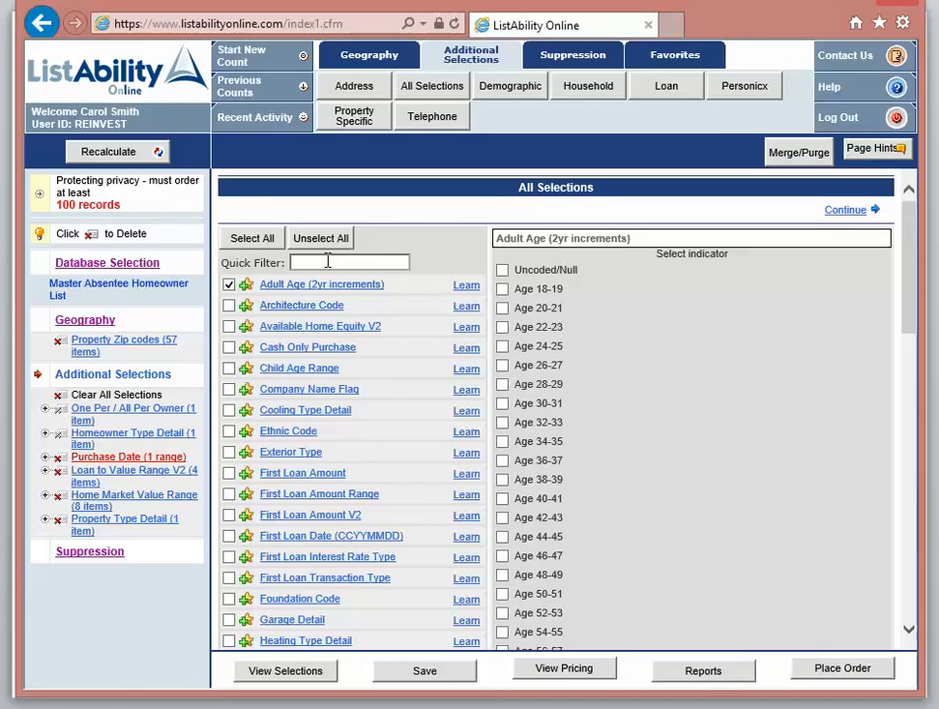
left_click(337, 263)
type("bed")
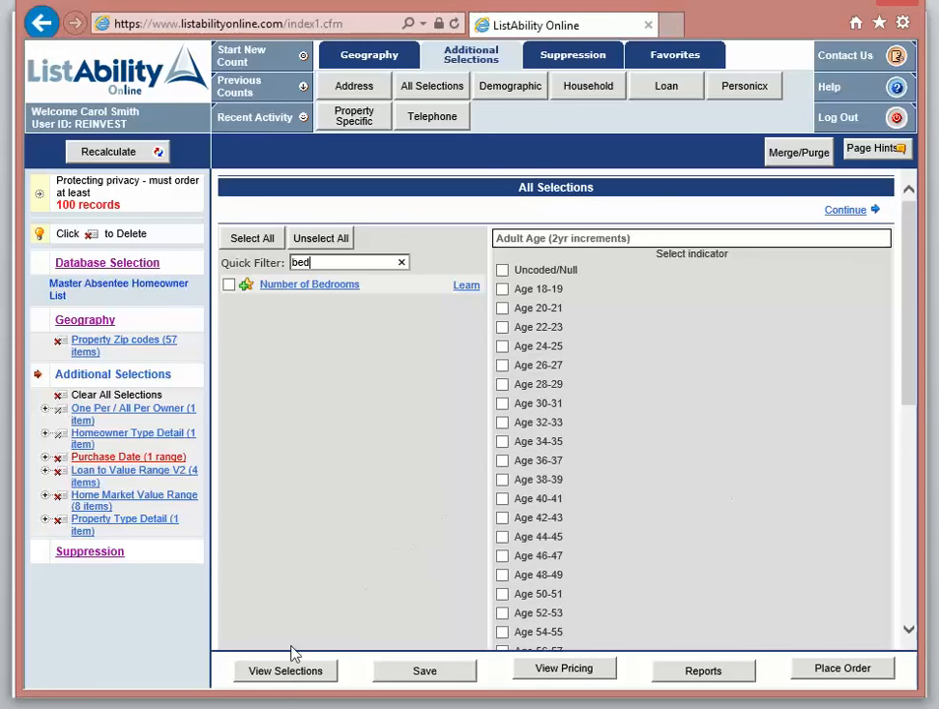
Review the summary of all property zip codes and additional selections chosen for the count
left_click(280, 673)
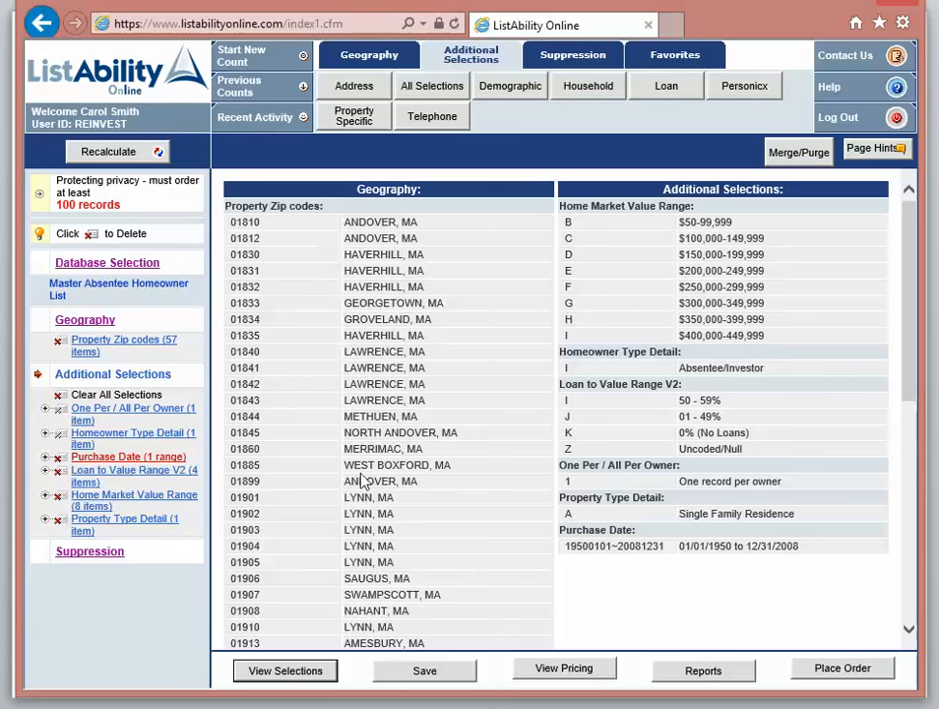
scroll(401, 538, "down", 3)
scroll(400, 538, "down", 5)
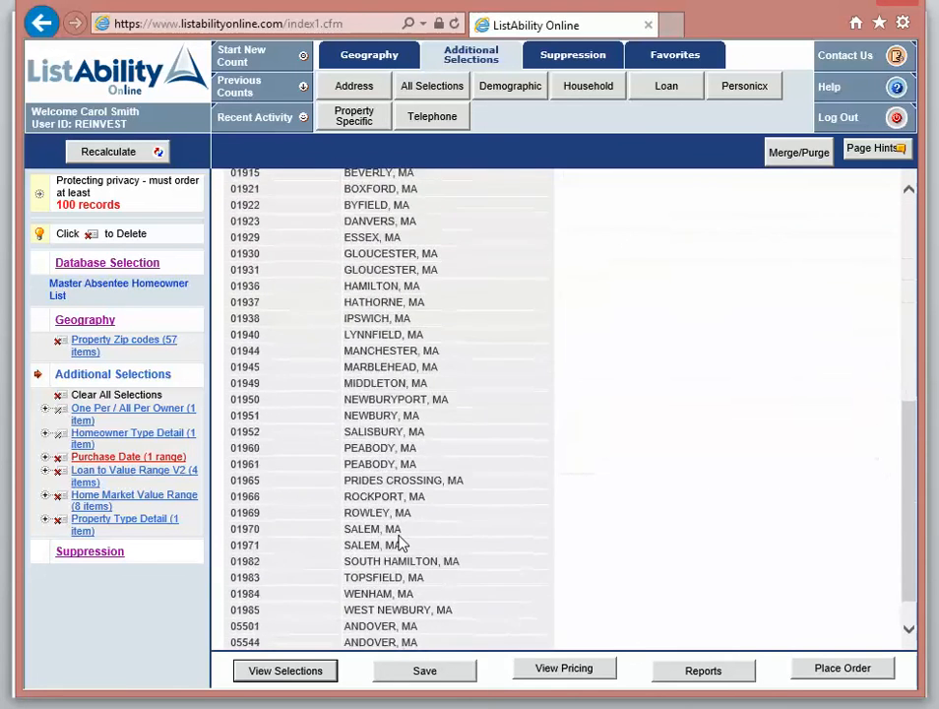
scroll(401, 532, "up", 10)
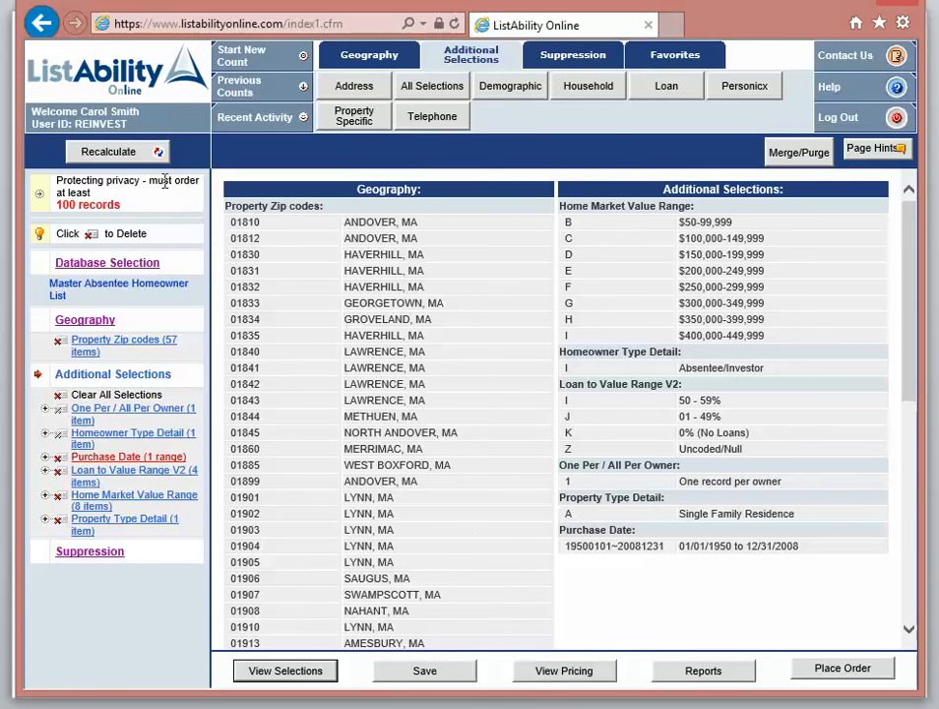
Recalculate the record count and view the estimated pricing for it
left_click(99, 151)
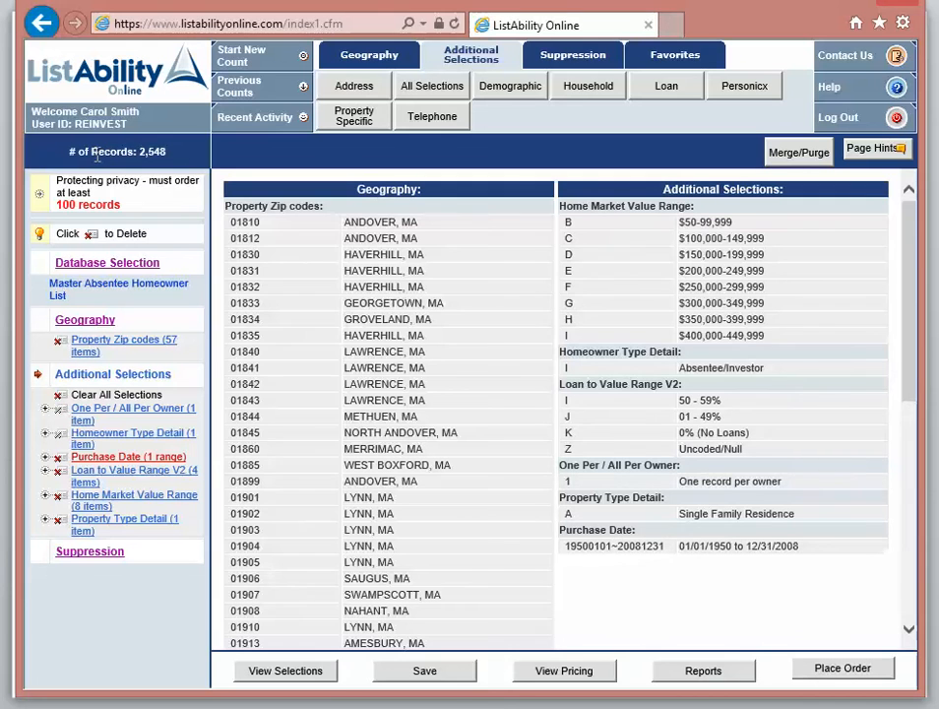
left_click(569, 672)
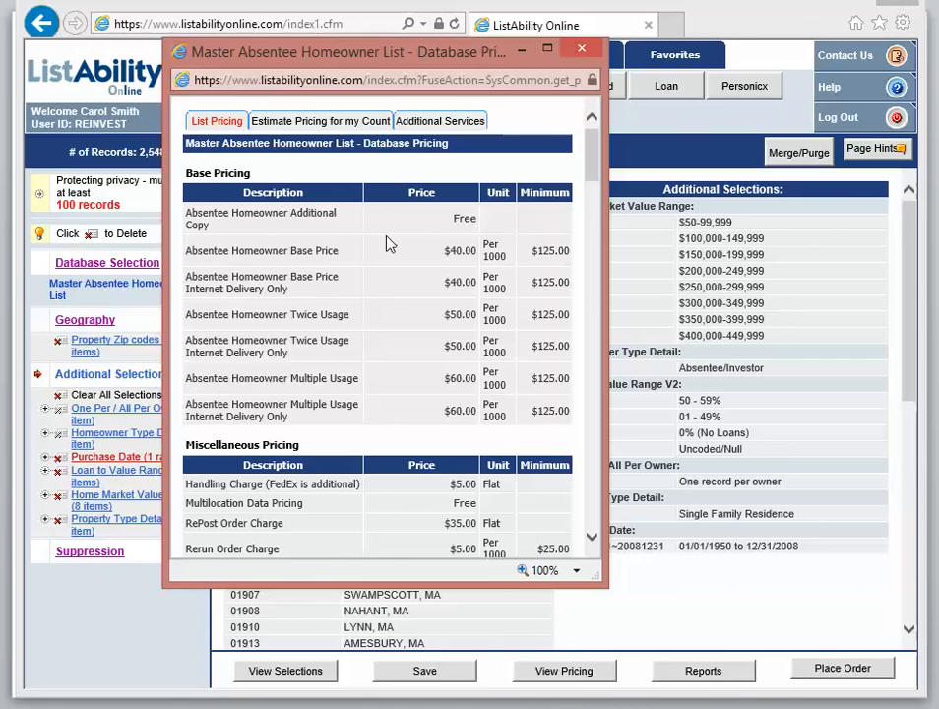
left_click(308, 128)
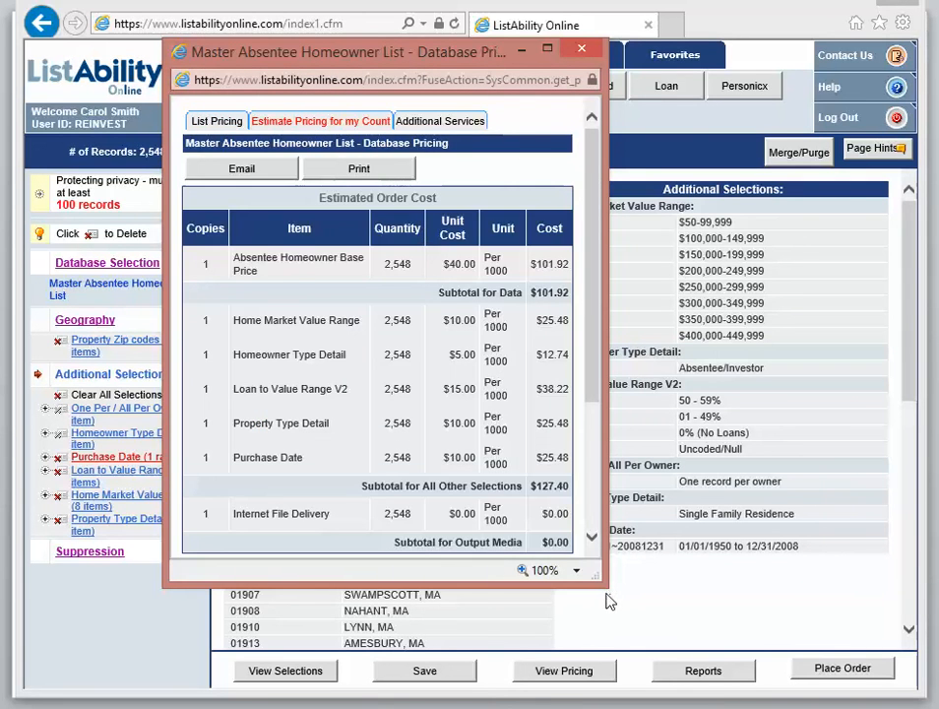
Enlarge the estimated pricing window to read the full order cost breakdown and total, and close it
left_click_drag(606, 586, 722, 627)
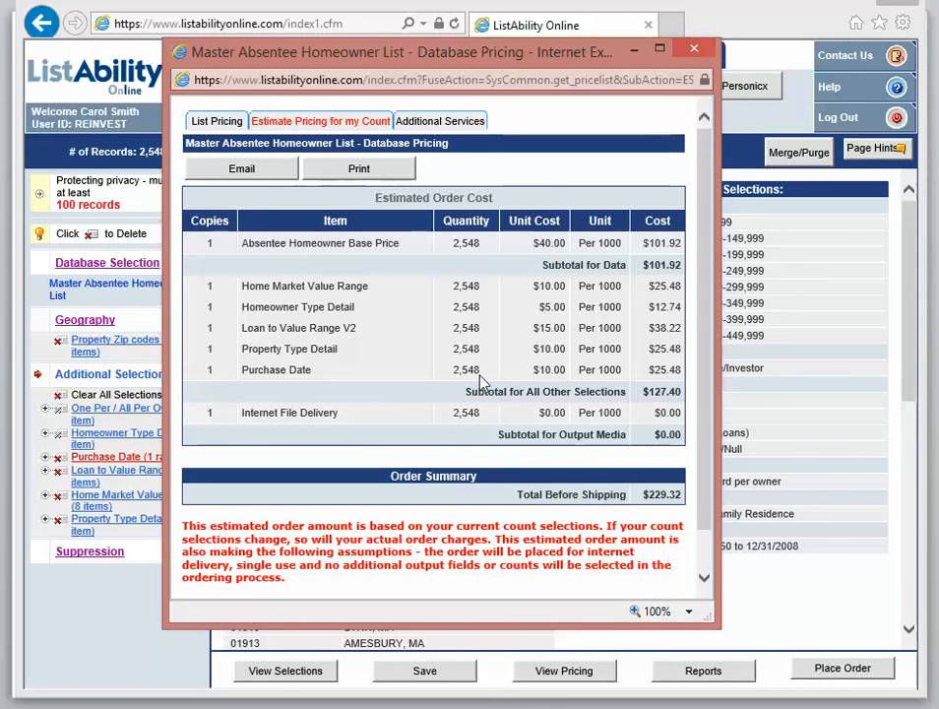
left_click(687, 56)
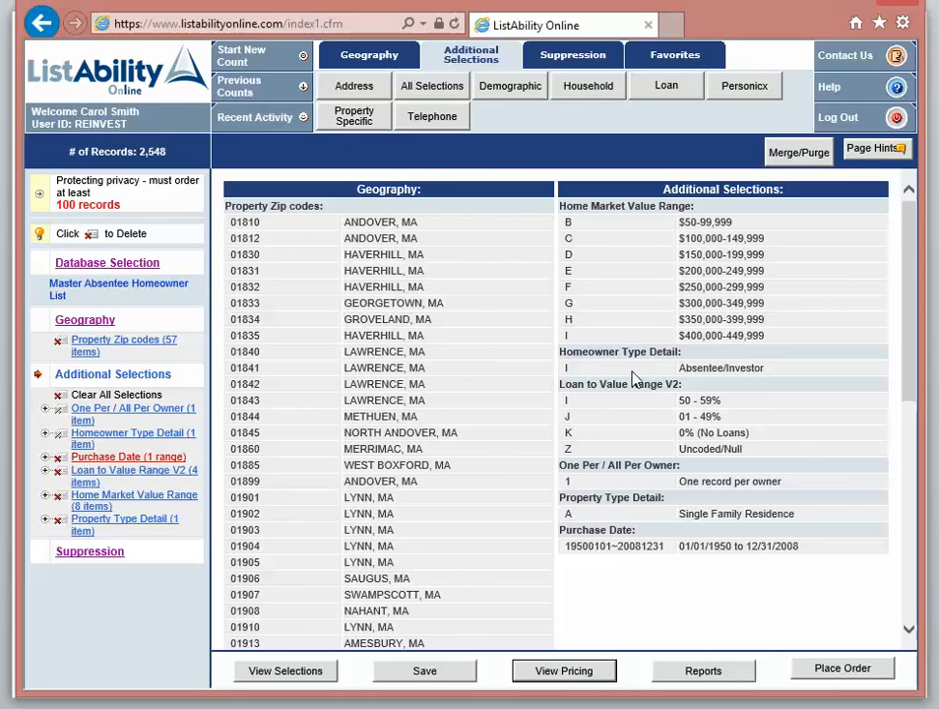
Set up a breakdown by geography report with pricing included, broken down by homeowner type, property type, home market value and loan-to-value range
left_click(701, 674)
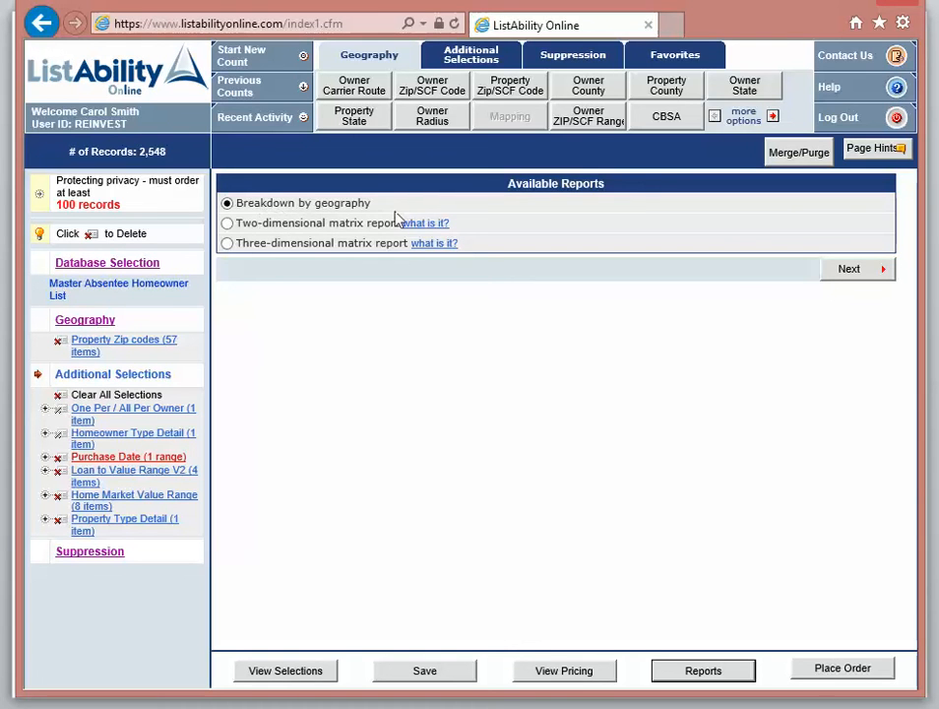
left_click(832, 274)
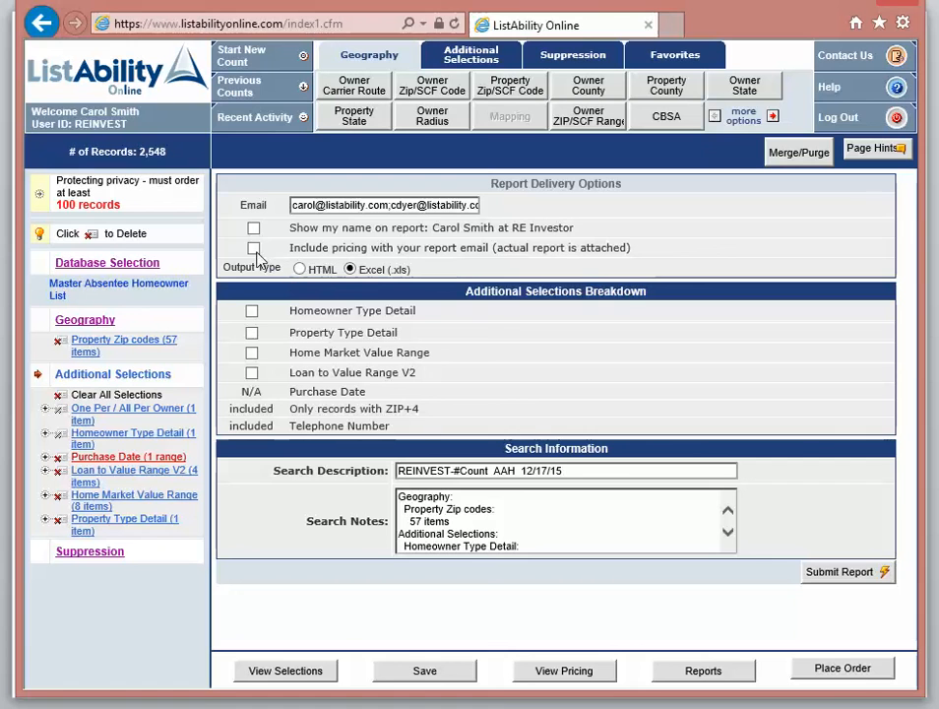
left_click(252, 310)
left_click(252, 333)
left_click(252, 352)
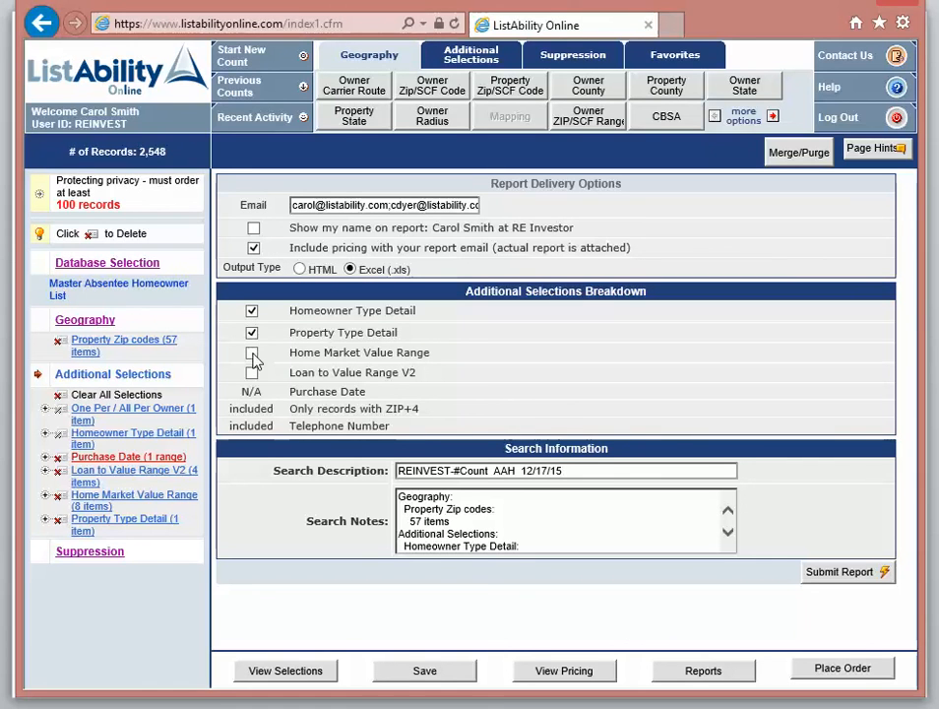
left_click(252, 373)
Replace the search description with "Essex County Zips" and submit the report
left_click(729, 470)
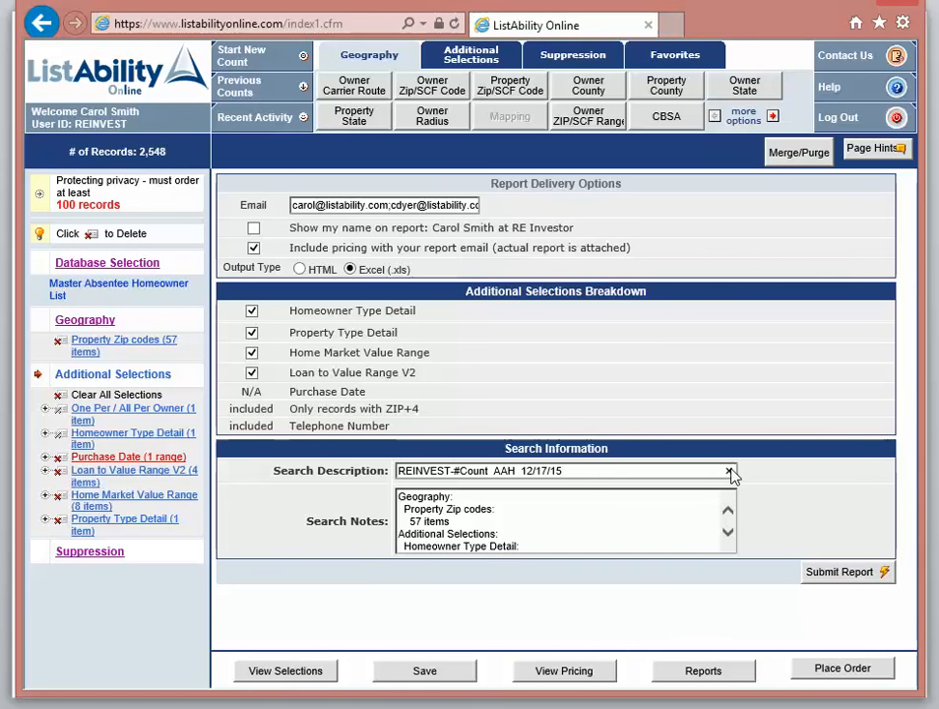
left_click(729, 471)
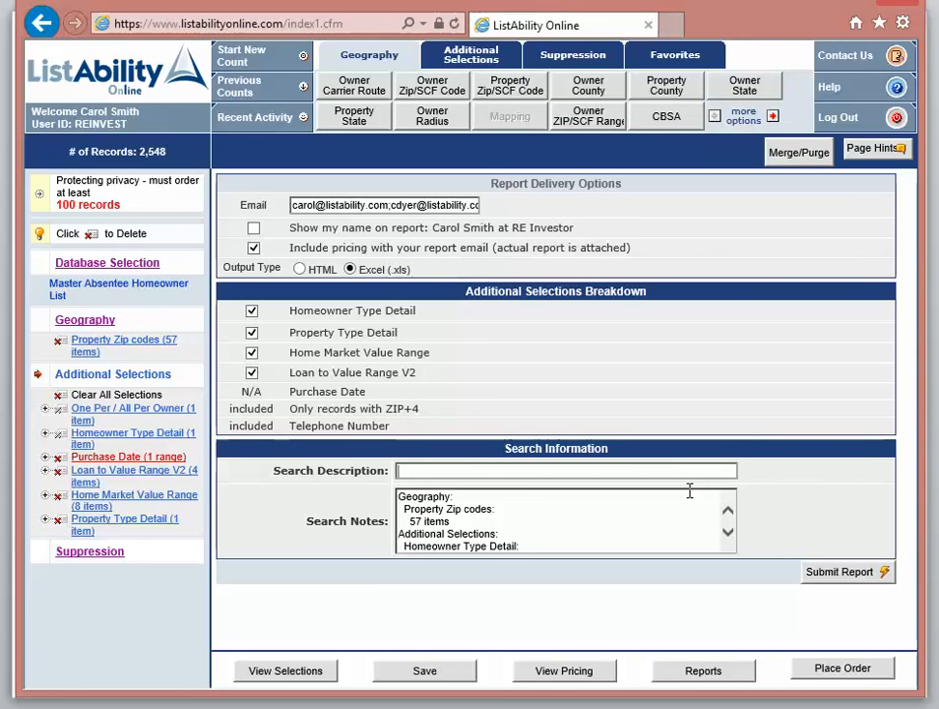
type("Essex County Zip")
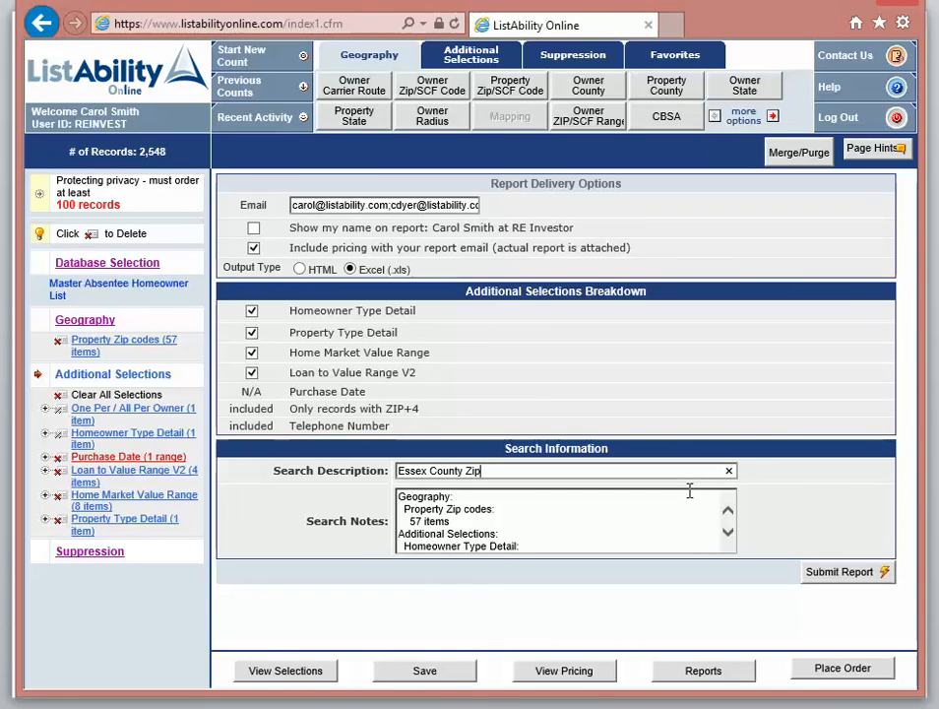
type("s")
left_click(833, 577)
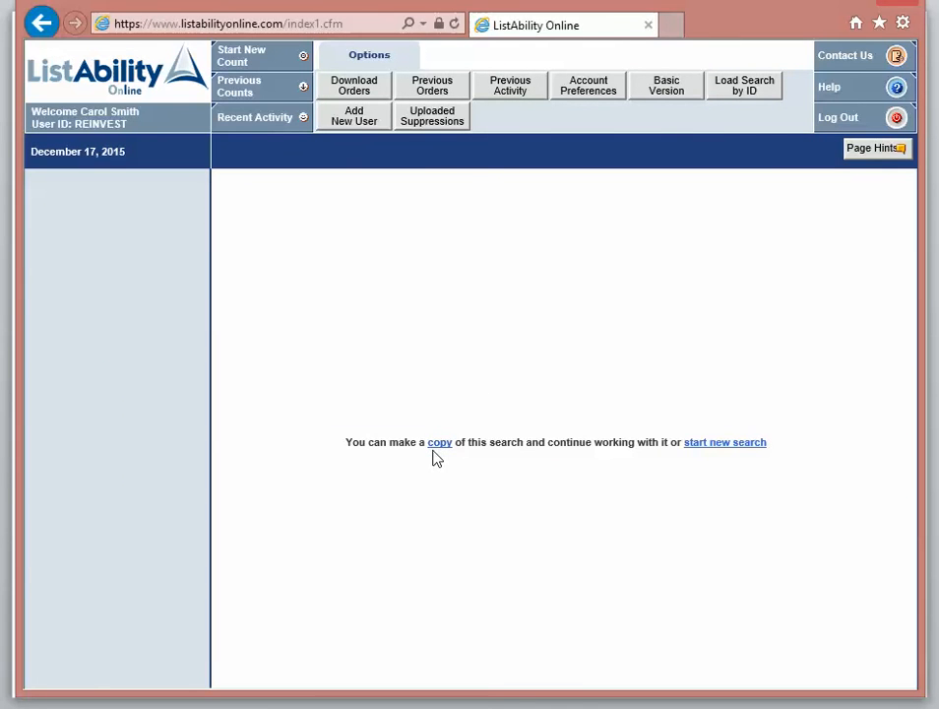
Open the "Essex County Zips" search report from the previous counts and examine its totals by zip code and additional selection
left_click(249, 102)
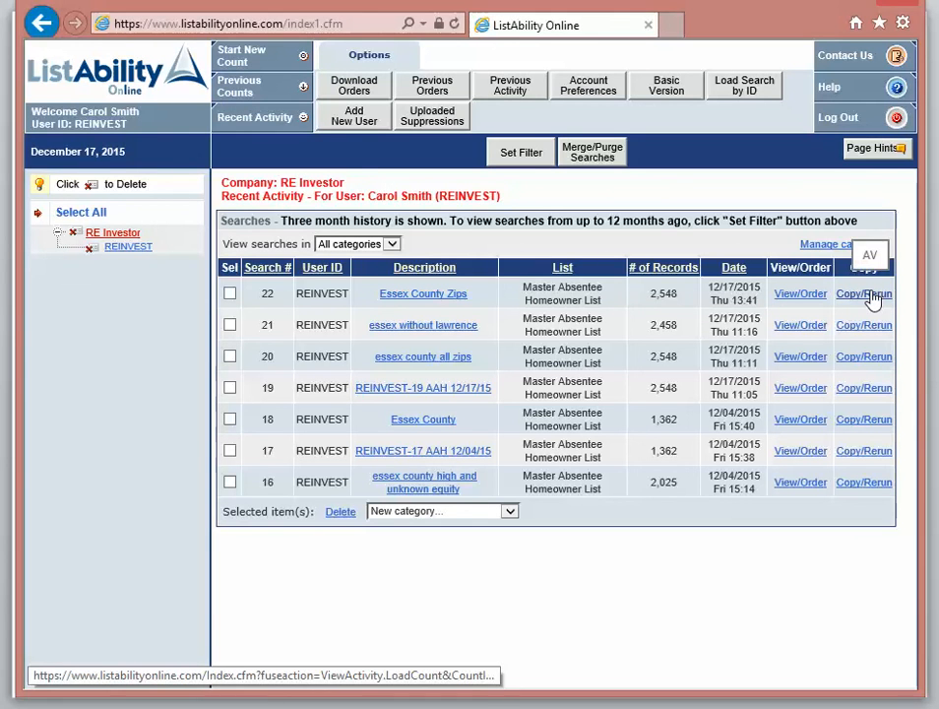
left_click(790, 297)
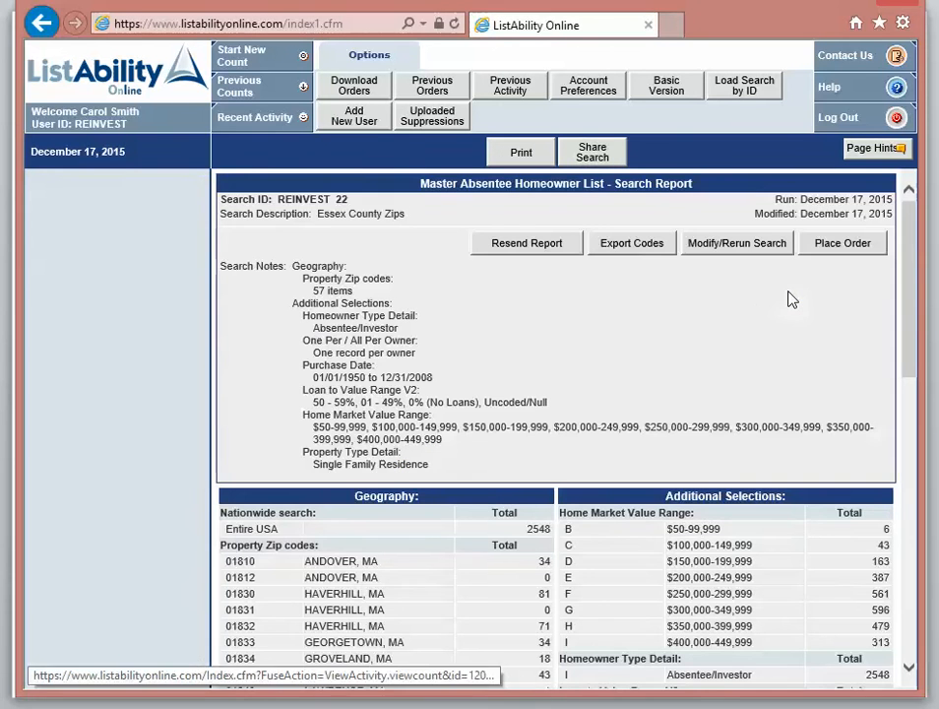
scroll(421, 537, "down", 2)
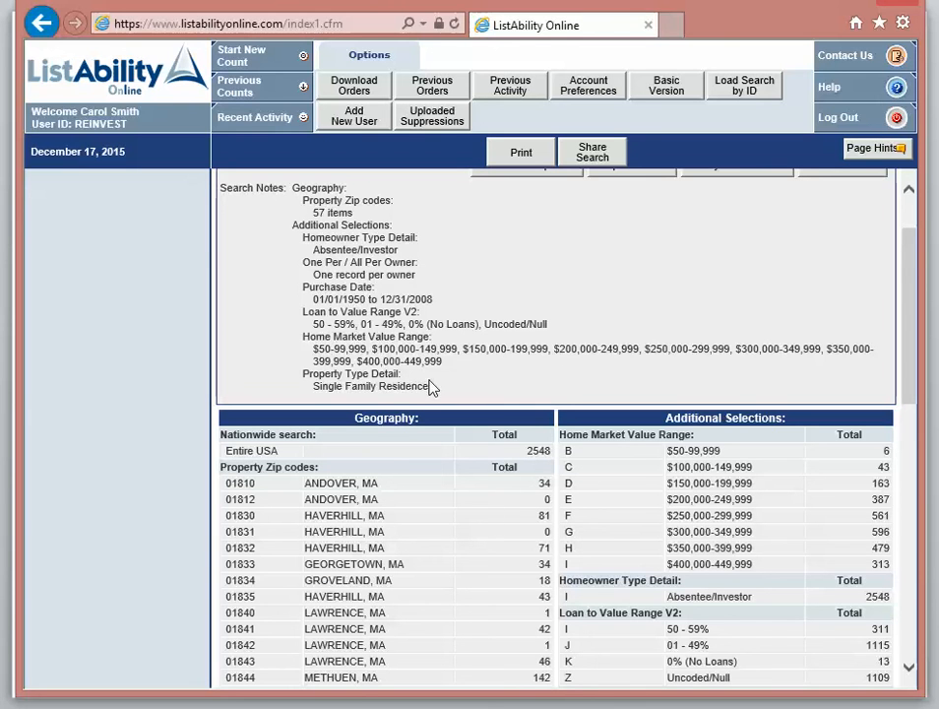
scroll(482, 576, "down", 3)
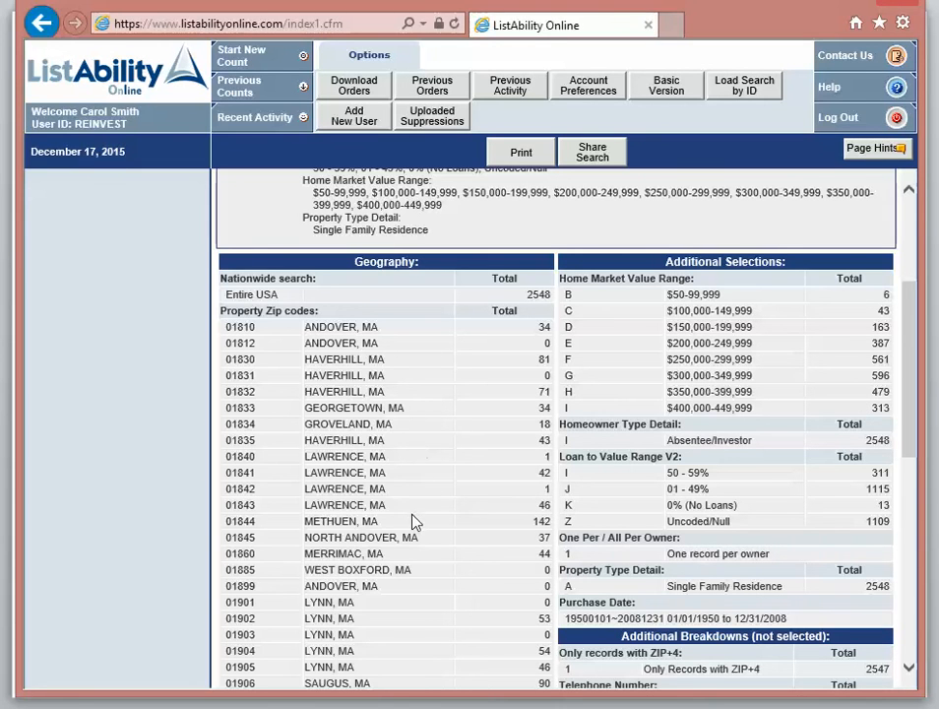
scroll(413, 517, "down", 2)
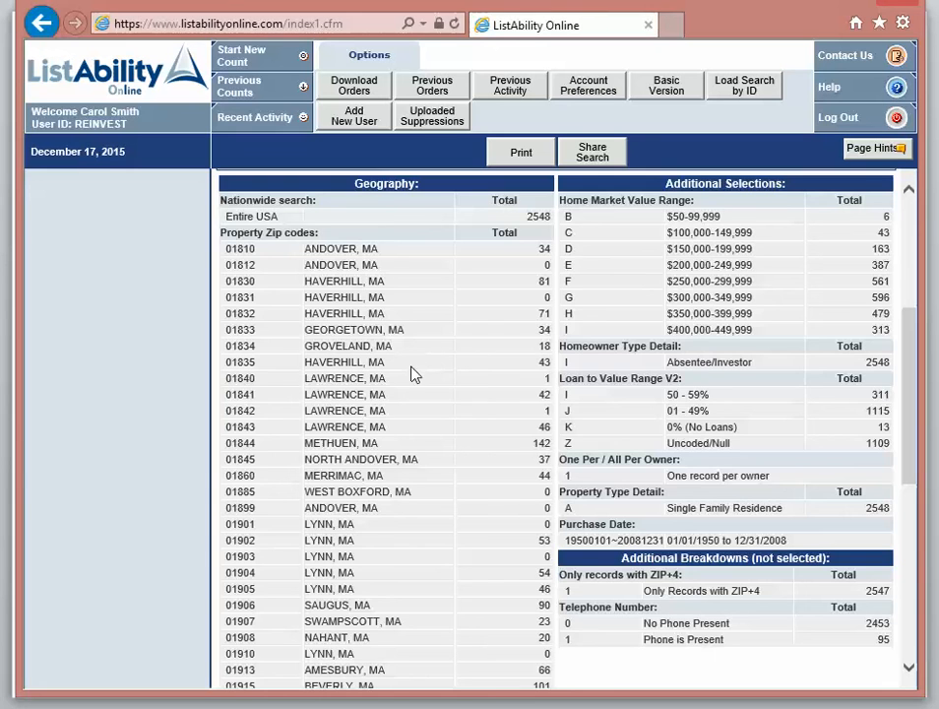
scroll(413, 369, "up", 3)
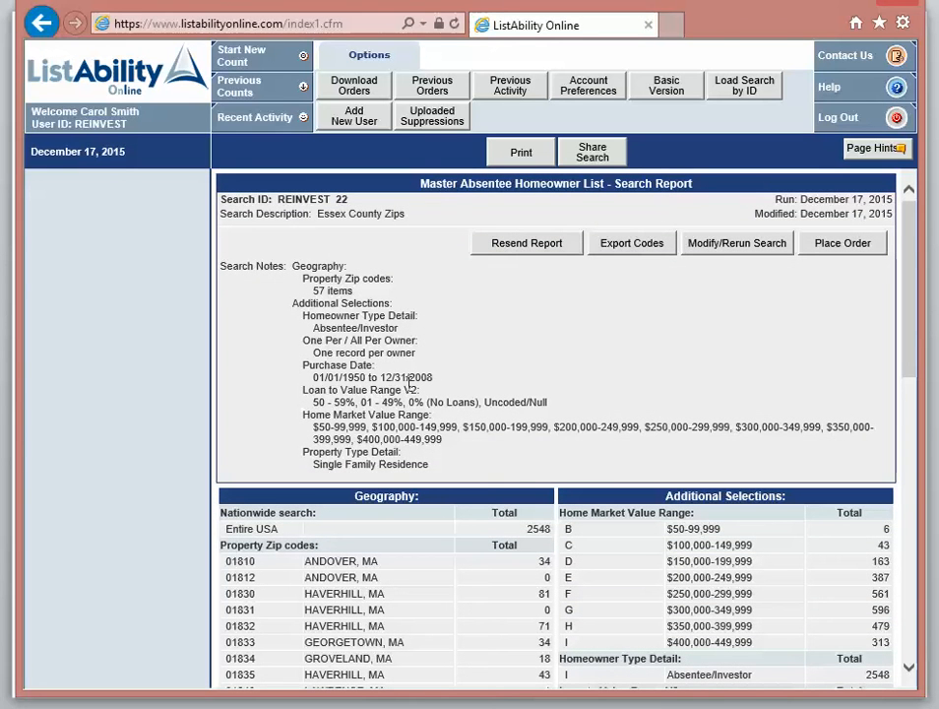
Reopen the search for modification and remove the Lawrence zip codes 01840, 01841, 01842 and 01843 from its property zip codes
left_click(725, 252)
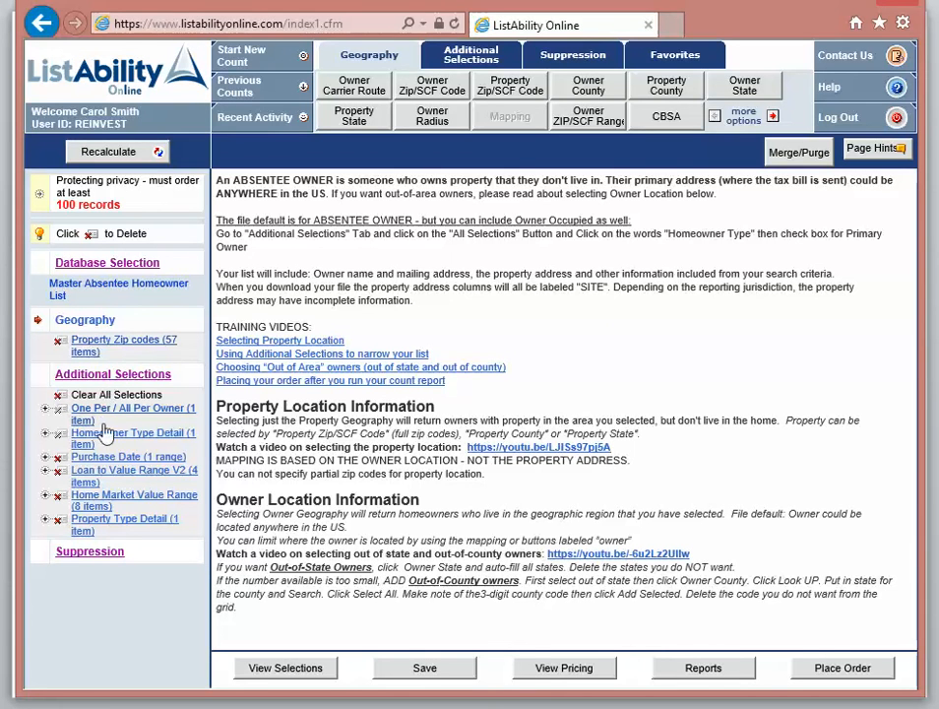
left_click(98, 346)
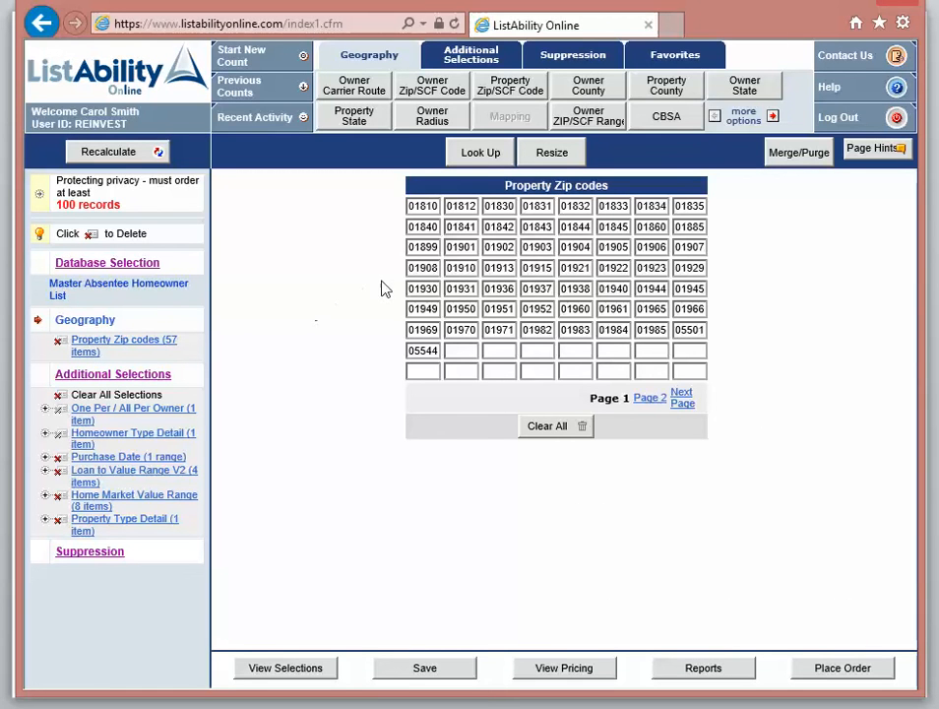
double_click(429, 227)
key("Delete")
double_click(464, 227)
key("Delete")
key("Delete")
double_click(528, 227)
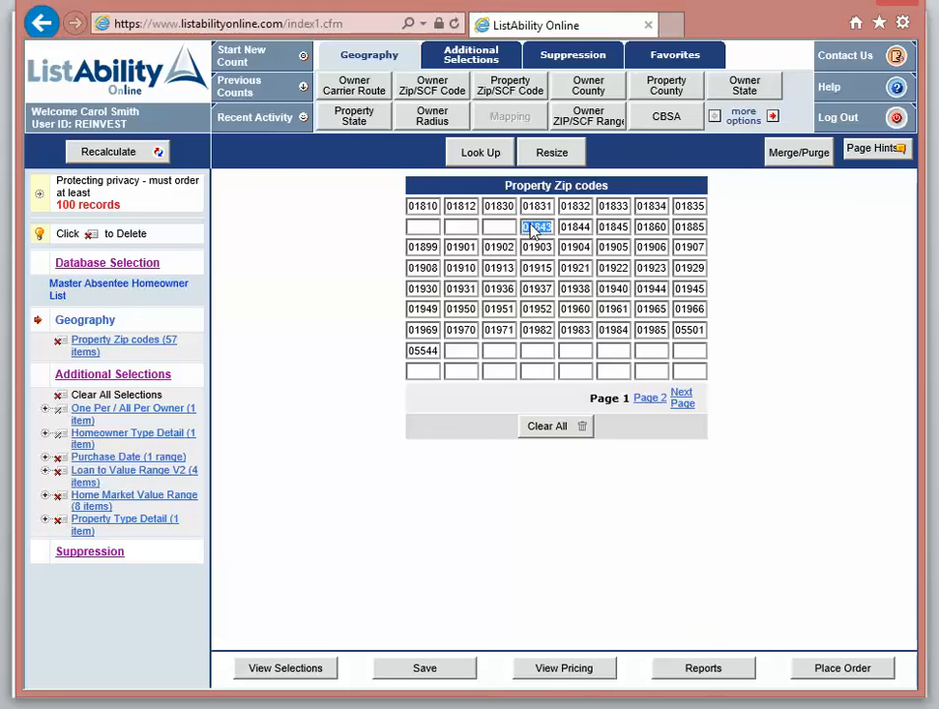
key("Delete")
Submit a breakdown by geography report for the modified search with the description "essex without Lawrence"
left_click(721, 673)
left_click(719, 675)
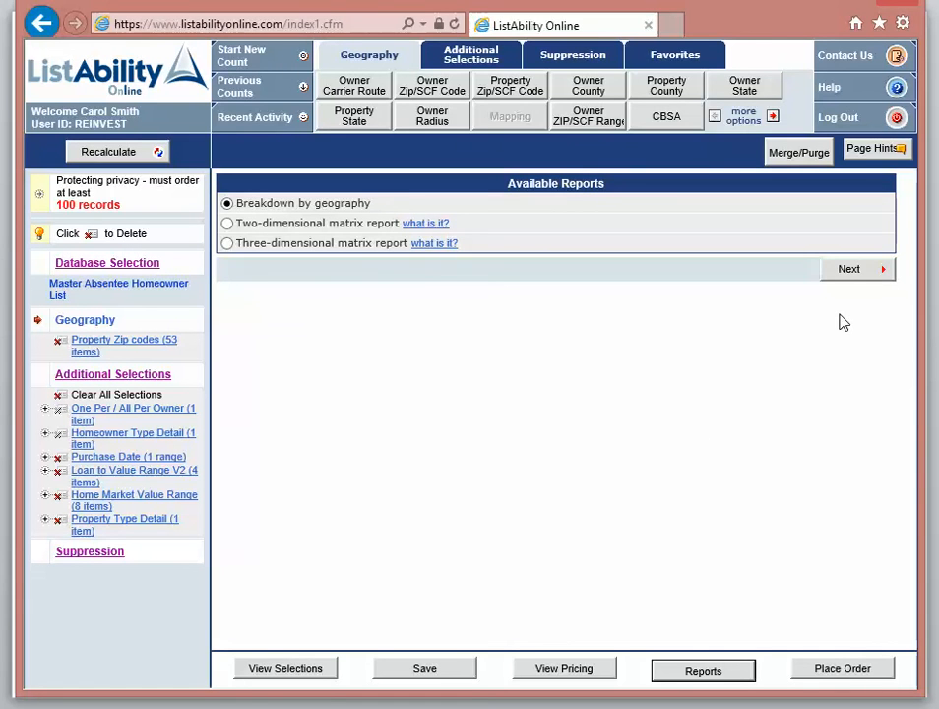
left_click(852, 278)
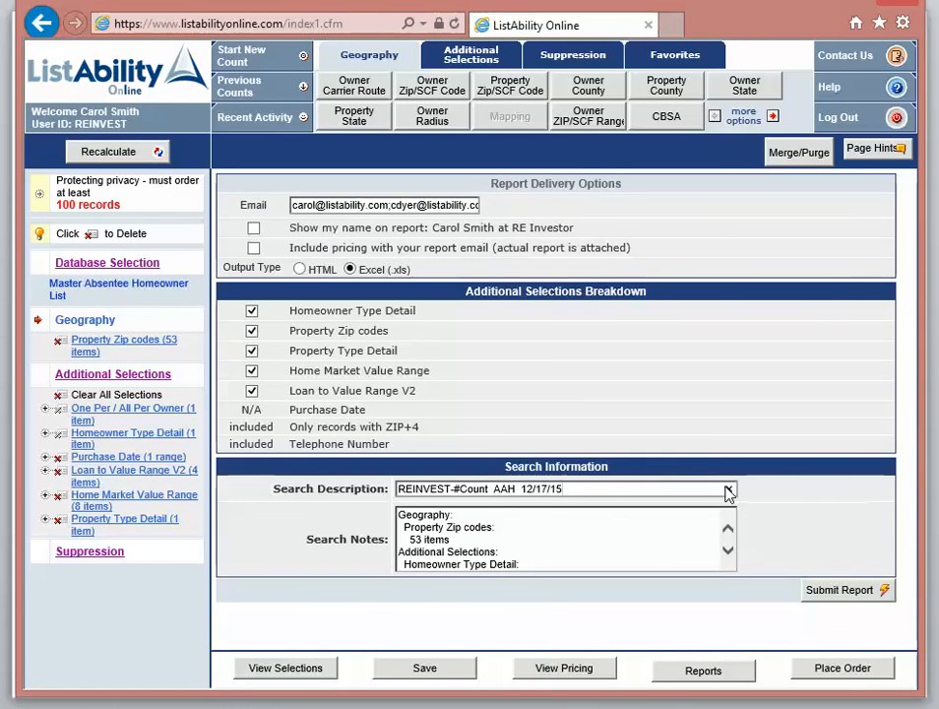
left_click(728, 490)
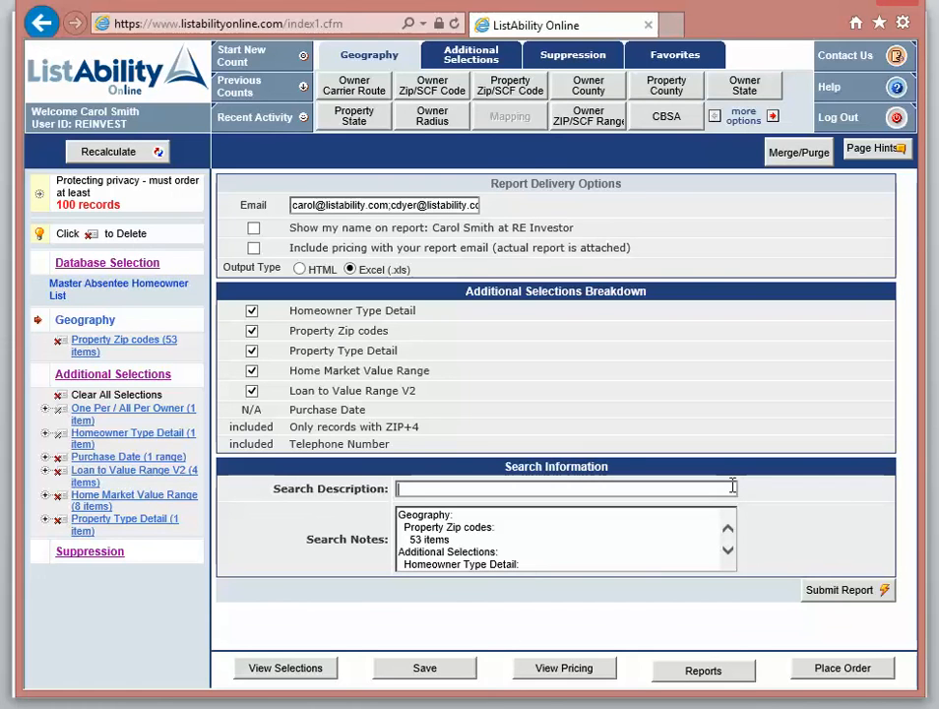
type("essex without Law")
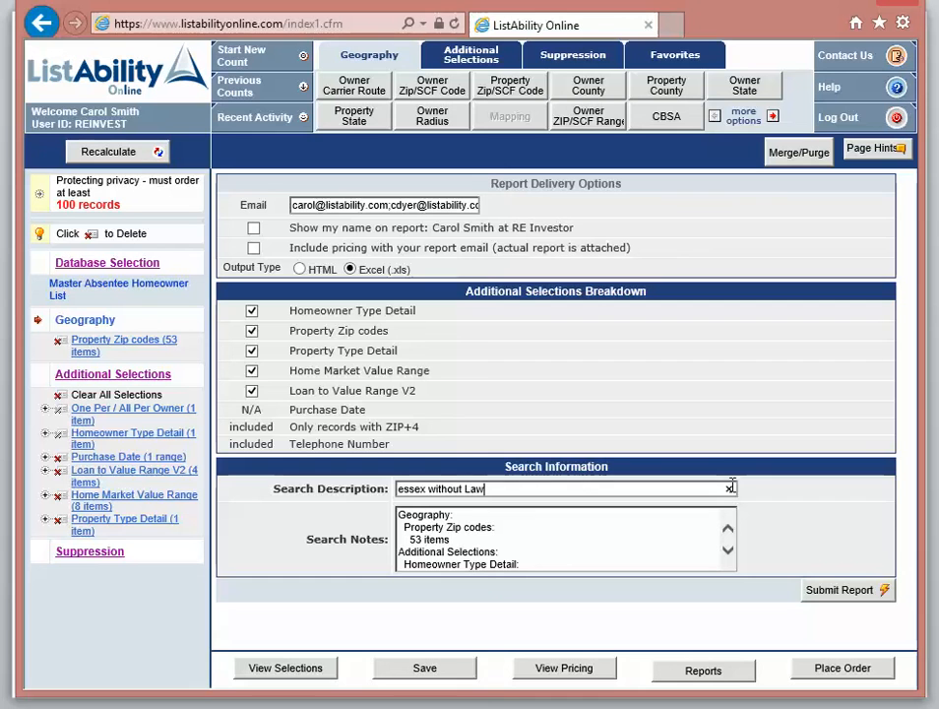
type("rence")
left_click(812, 596)
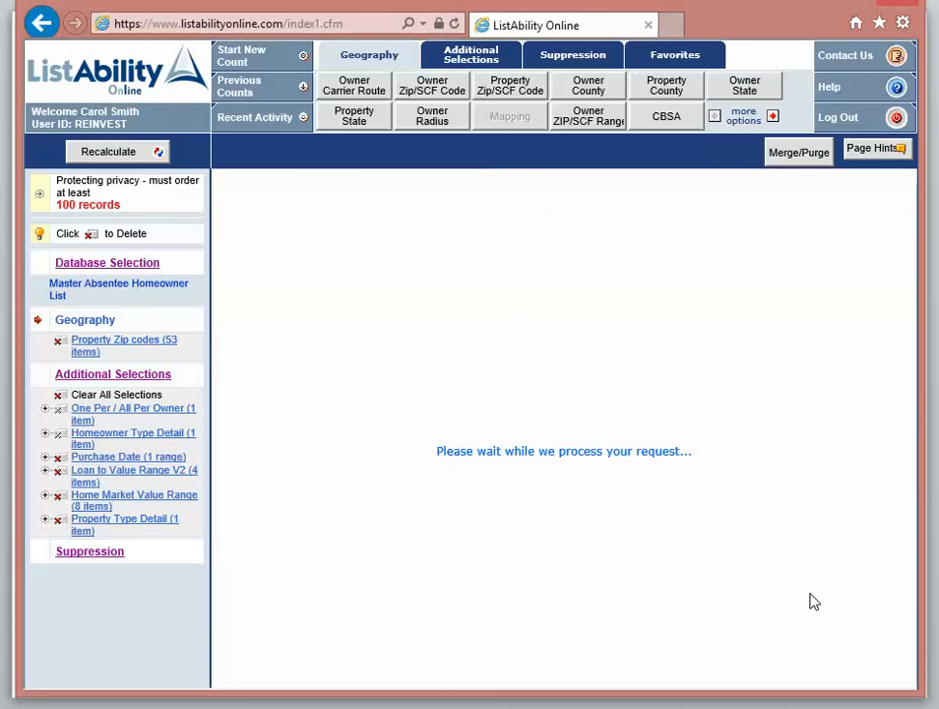